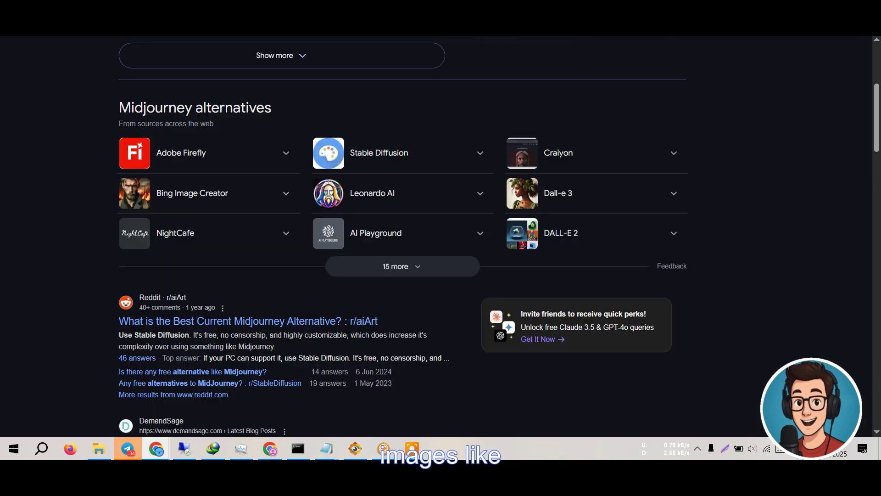
- Examine the list of Midjourney alternatives, expanding it to all entries and viewing the details of Ideogram
scroll(266, 216, up, 2)
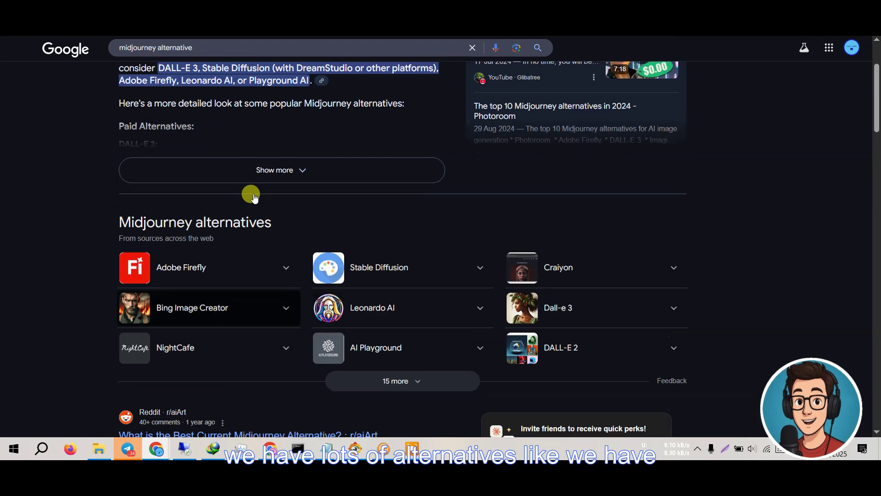
scroll(248, 225, up, 3)
scroll(250, 233, down, 2)
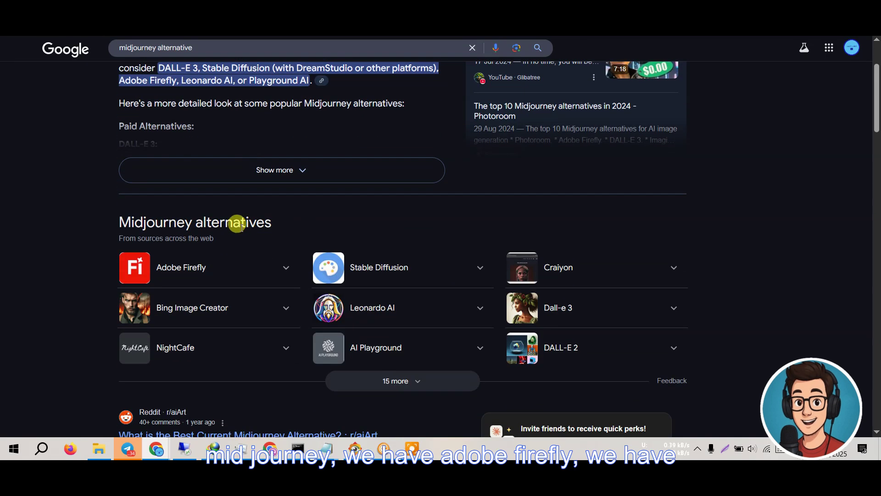
scroll(234, 223, down, 3)
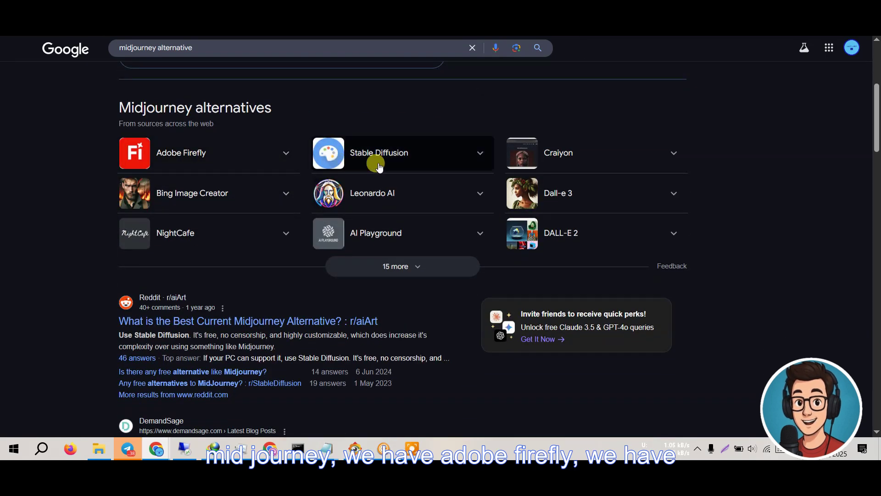
click(382, 270)
scroll(387, 263, down, 2)
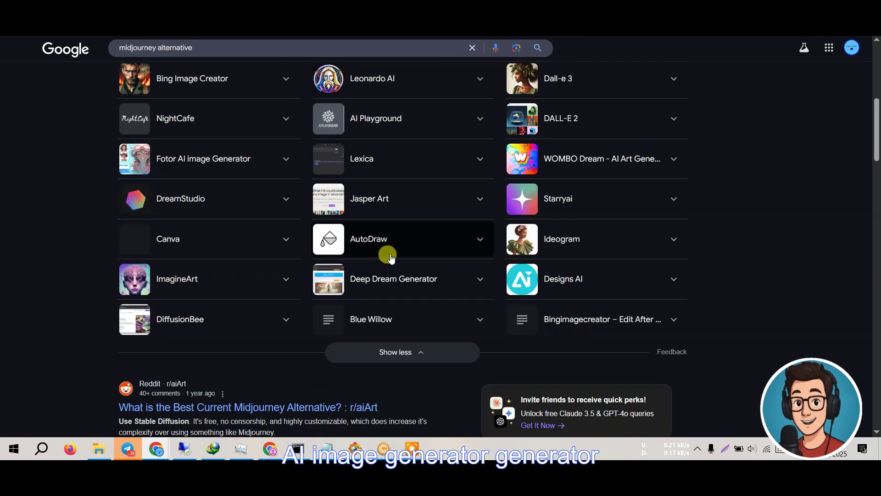
click(679, 240)
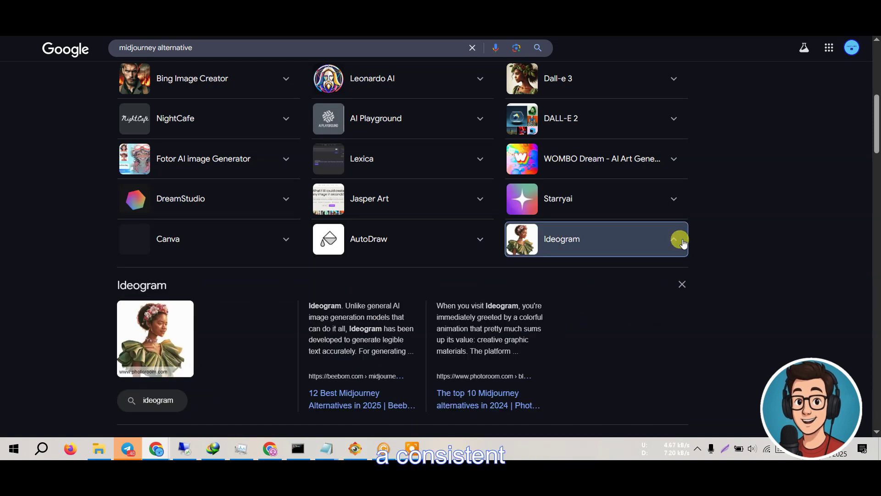
click(678, 239)
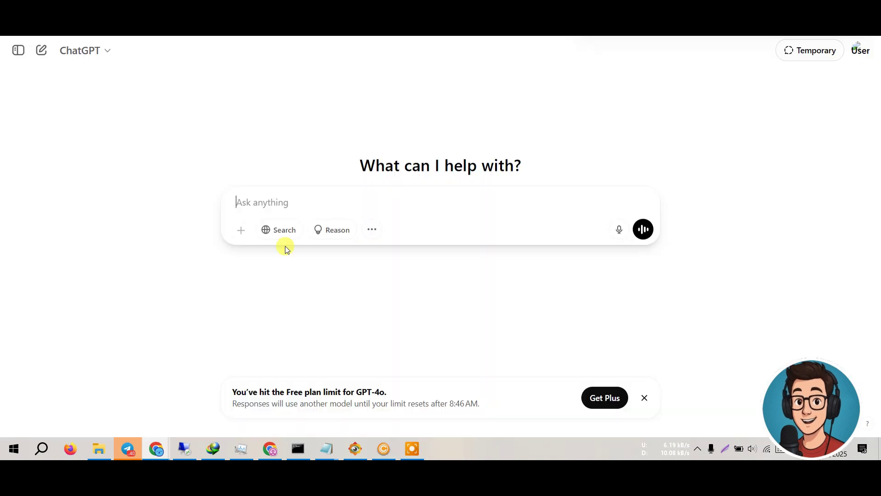
- Ask ChatGPT "a mask man who protect the city and its name is DareDevil give me image prompt for that"
click(283, 204)
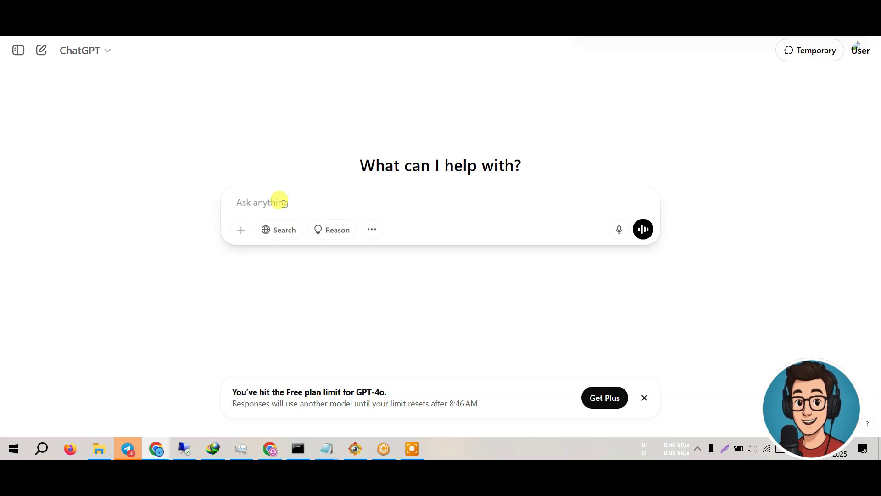
text(a)
key(BackSpace)
text(a )
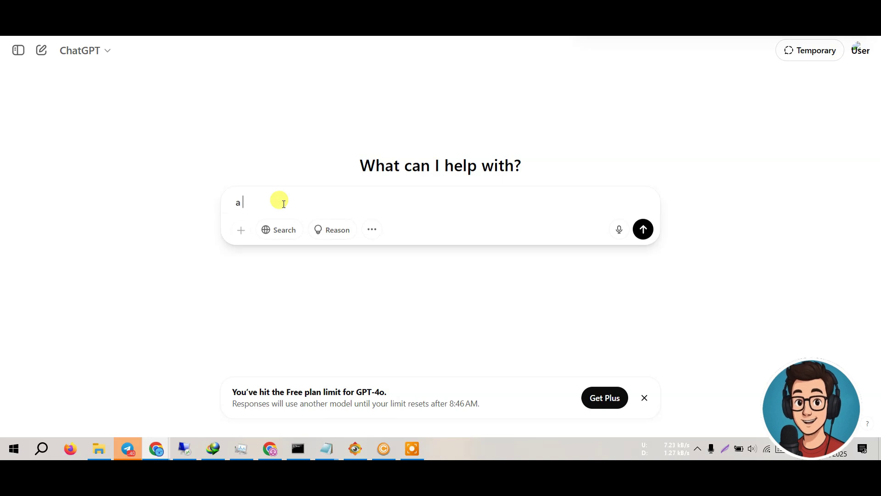
text(mask man who po)
key(BackSpace)
text(r)
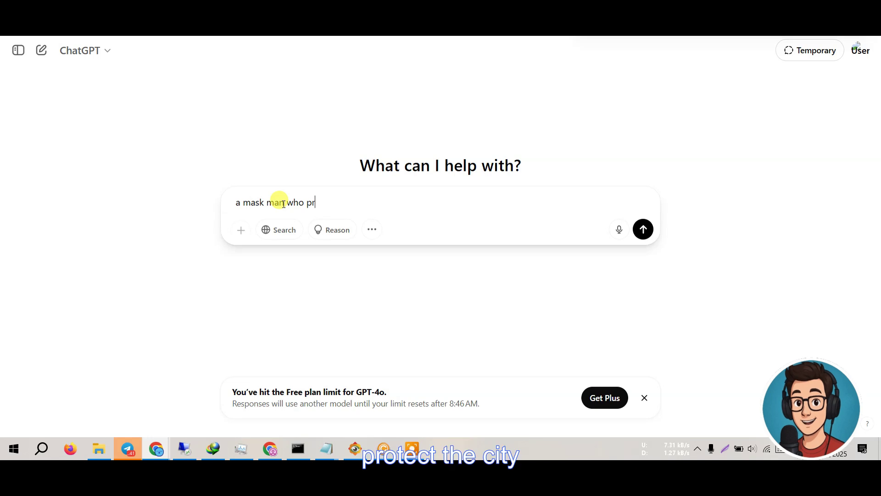
text(otect the city and its n)
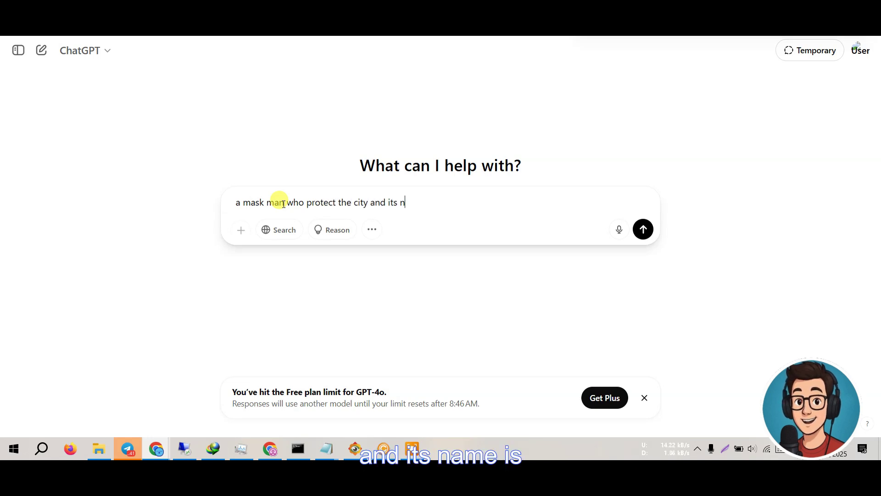
text(ame is DareDevil)
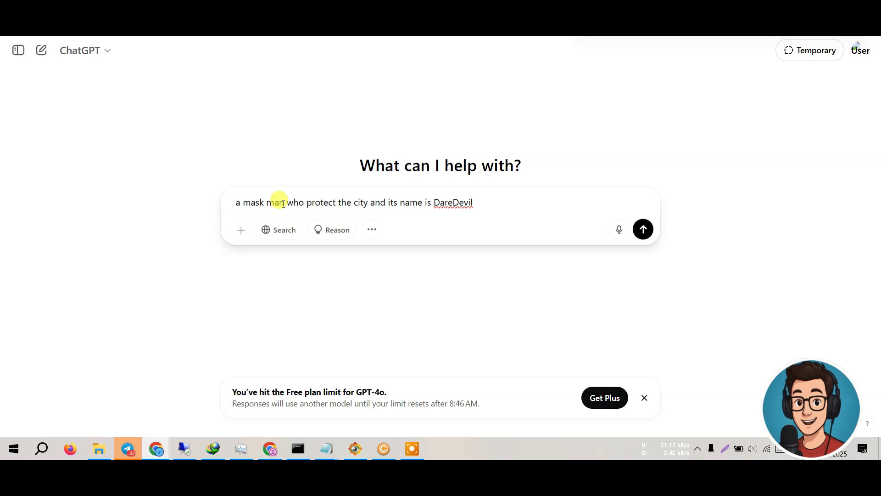
text( give me ima)
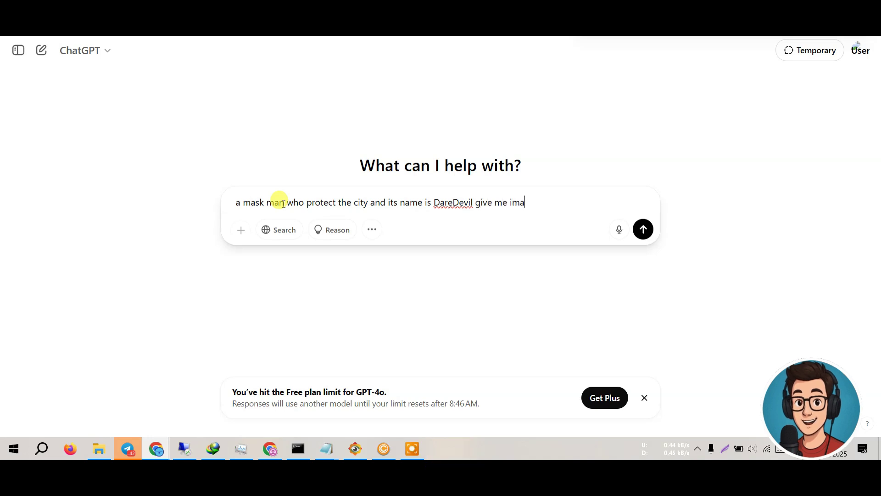
text(ge prompt for that)
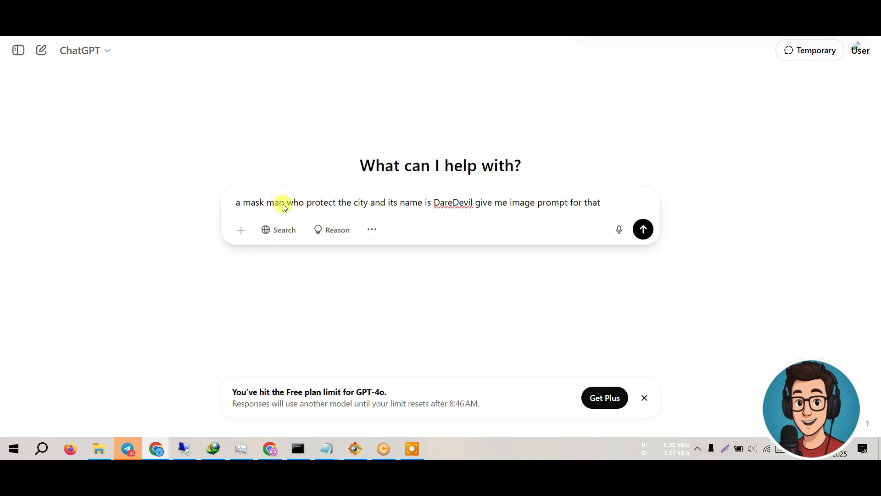
key(Return)
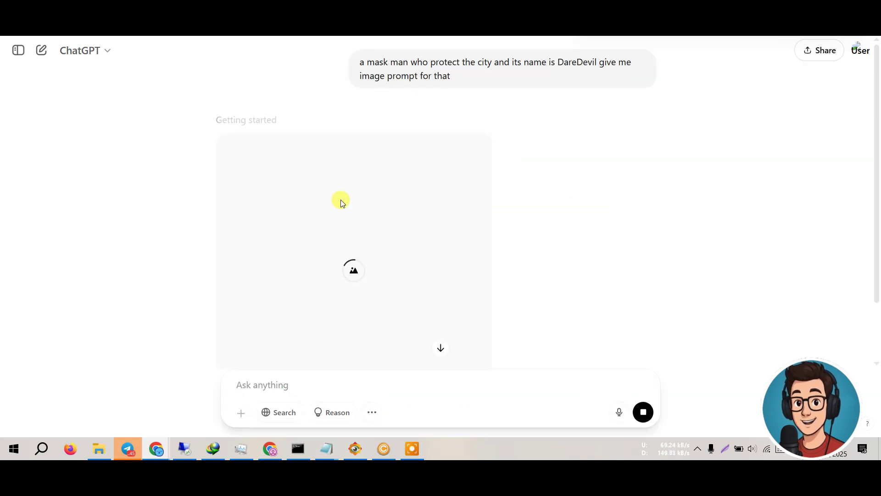
- Send the follow-up request "just give me a prompt here" to get a text prompt instead of an image
scroll(398, 289, down, 2)
scroll(376, 283, up, 2)
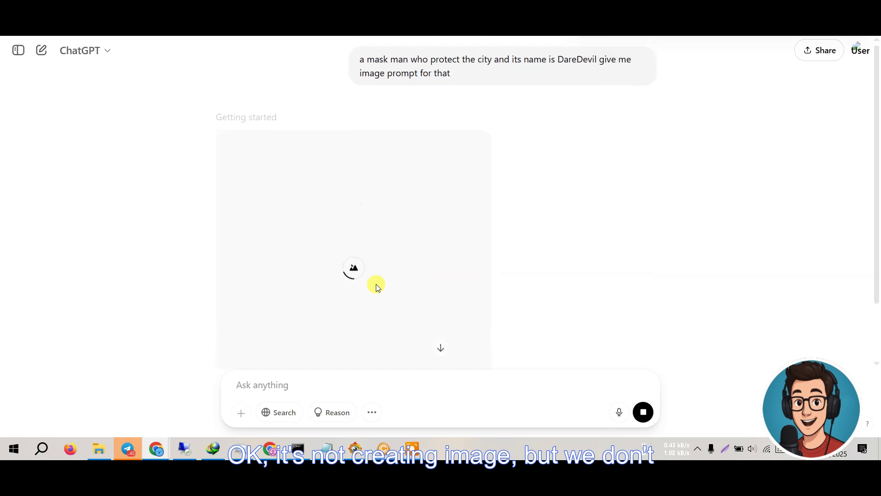
scroll(361, 280, down, 2)
scroll(393, 316, up, 2)
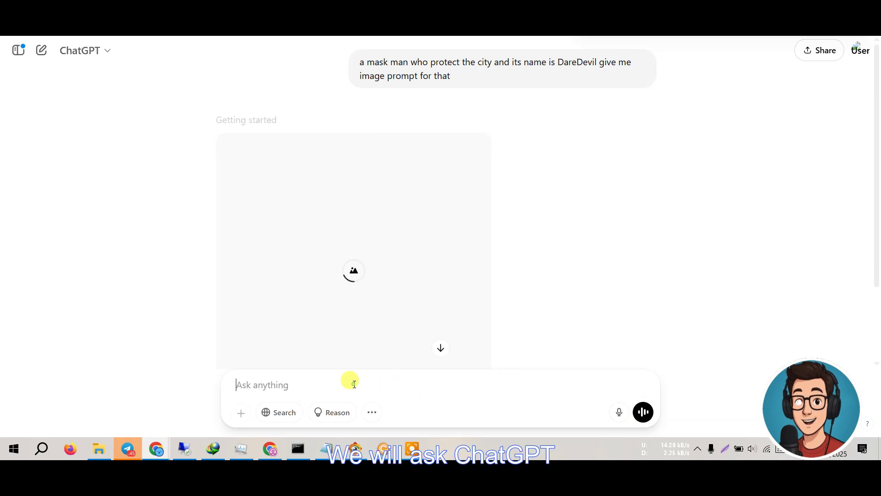
text(ju)
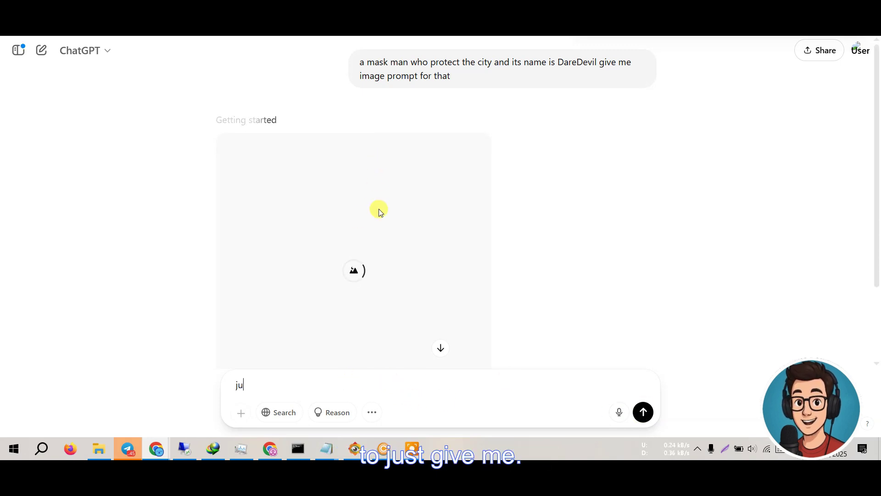
text(st give m)
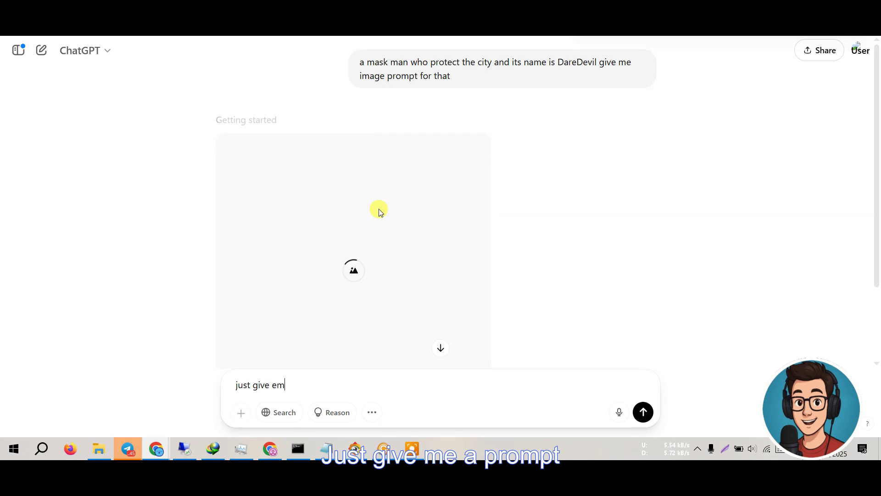
text(e a prompt here)
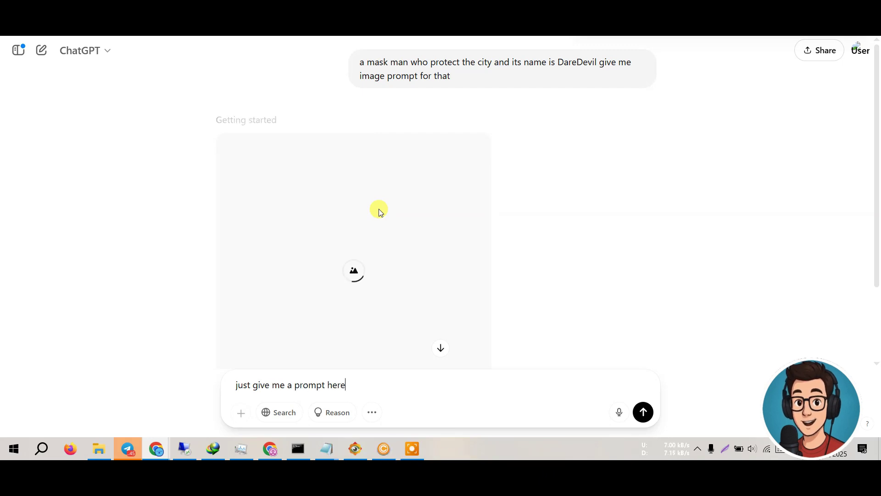
key(Return)
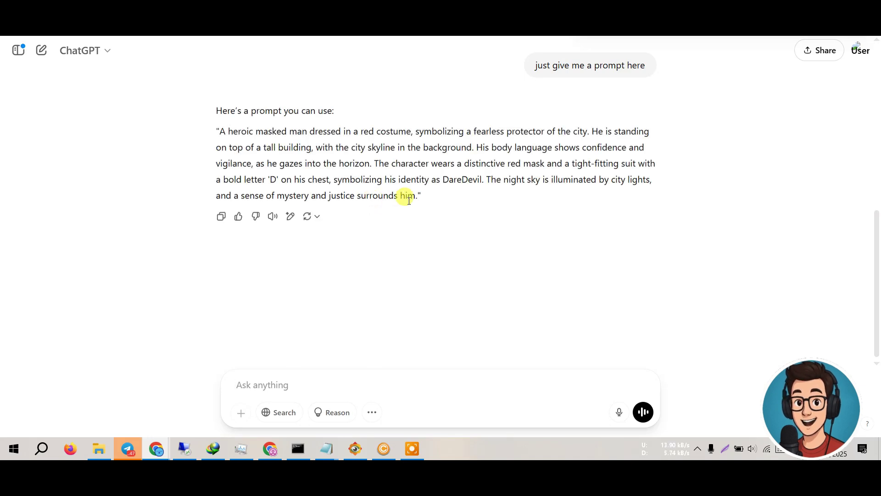
- Request a revised prompt with the message "now add a name here is DareDevil so it will be consistent to the charactere"
click(329, 384)
text(noa)
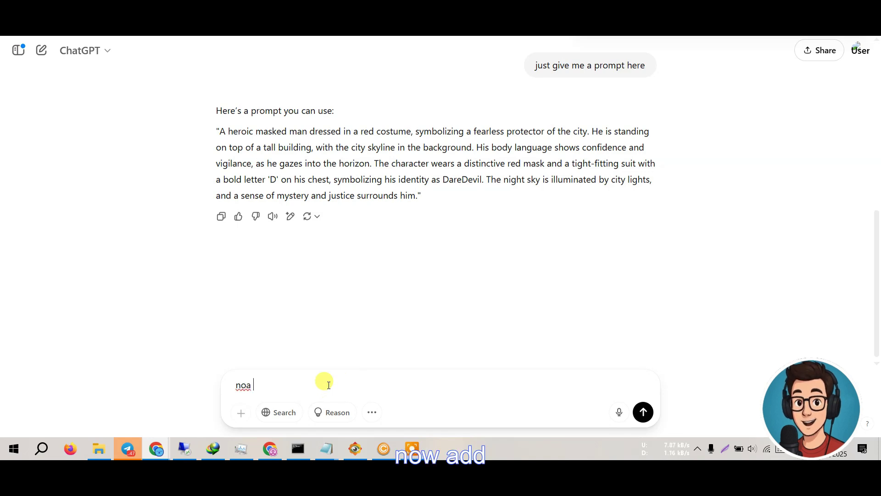
key(BackSpace)
text(w add a name)
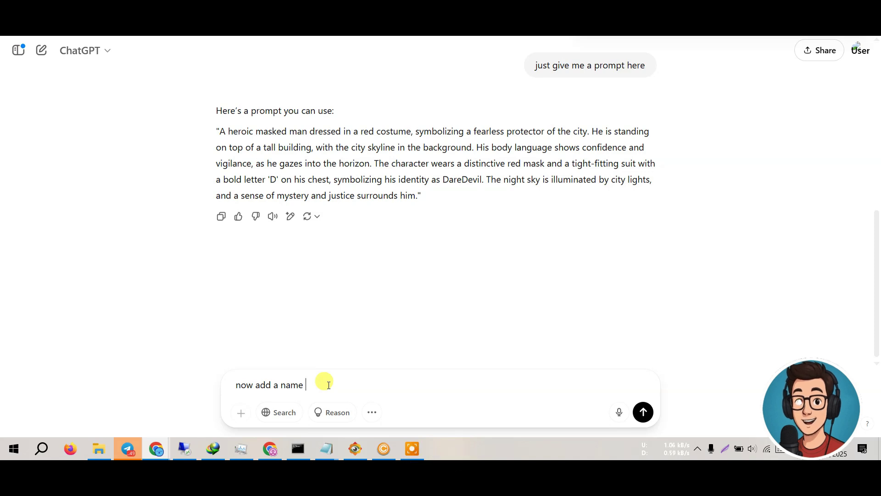
text(here is )
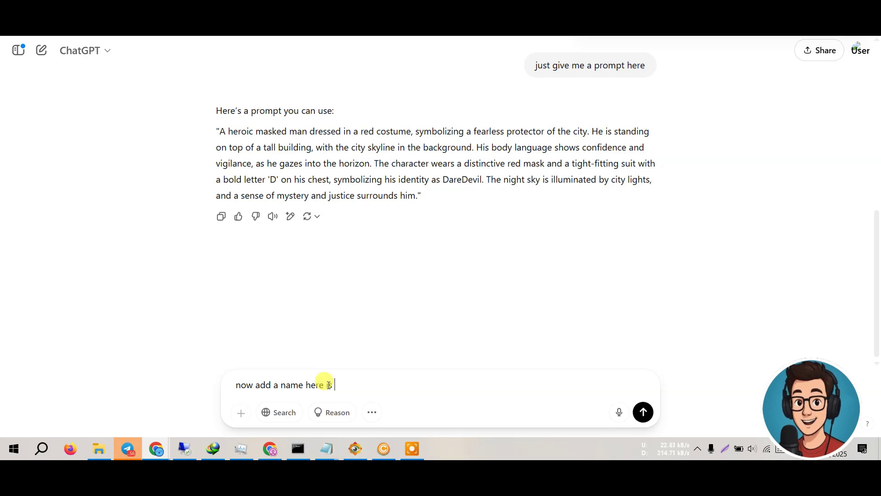
text(DareDevil)
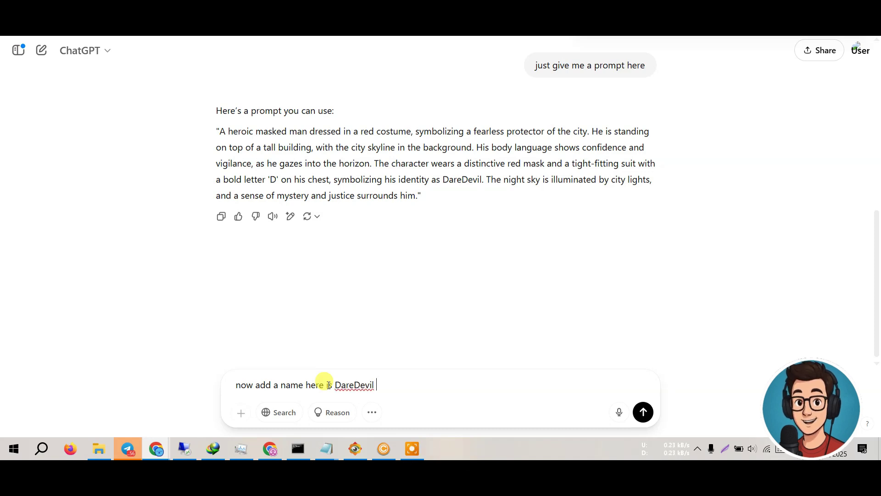
text( so it will be cons)
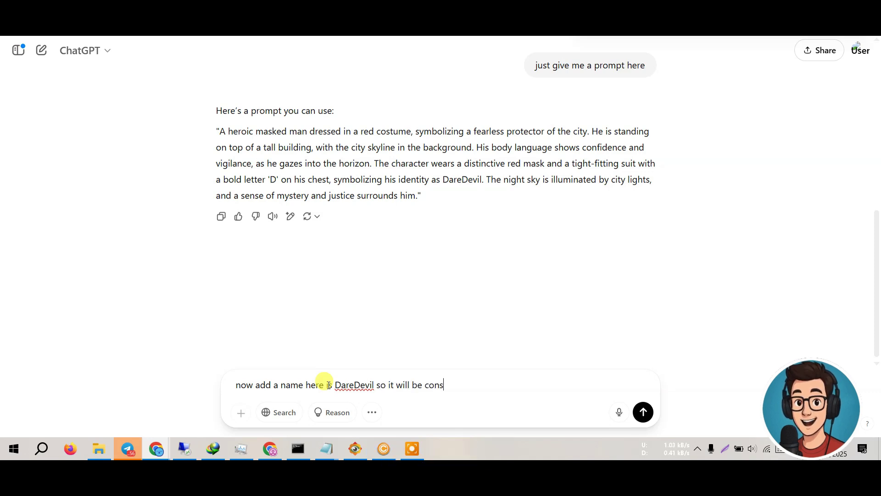
text(istent to the h)
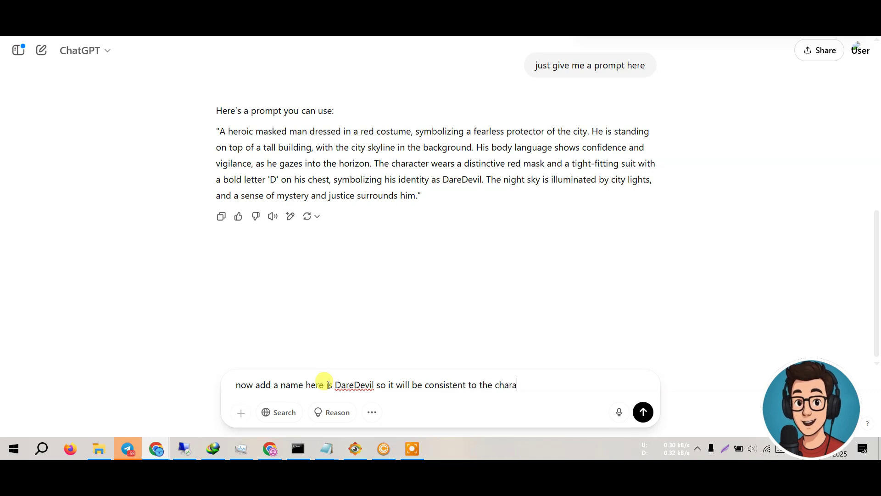
key(BackSpace)
key(BackSpace)
key(BackSpace)
text(ctere)
key(Return)
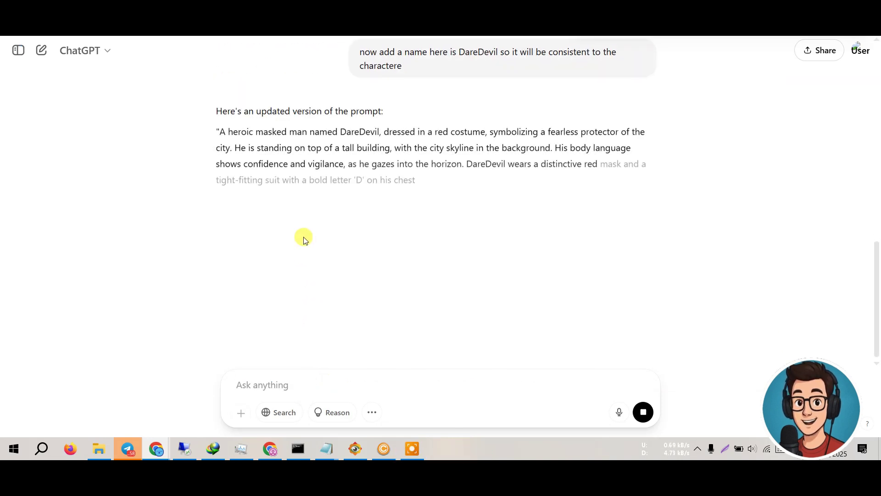
- Copy the updated DareDevil prompt text from the ChatGPT reply and paste it into the ImageFX prompt field
drag(459, 195, 220, 130)
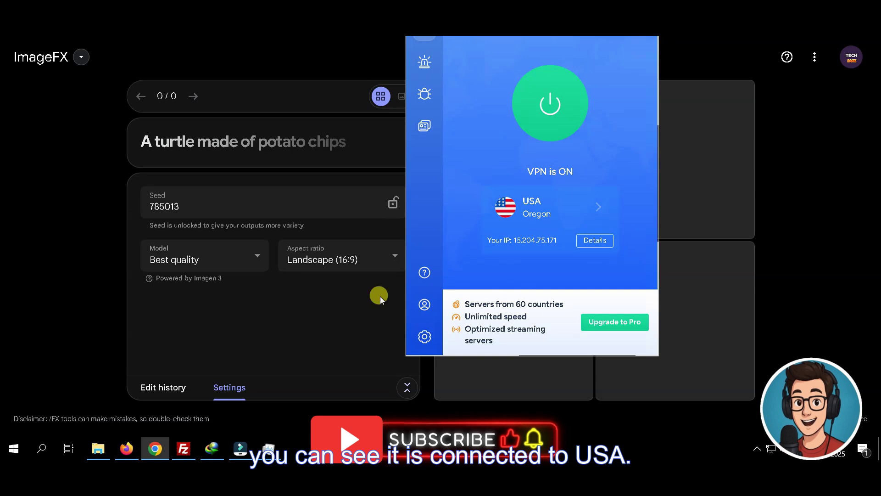
click(244, 299)
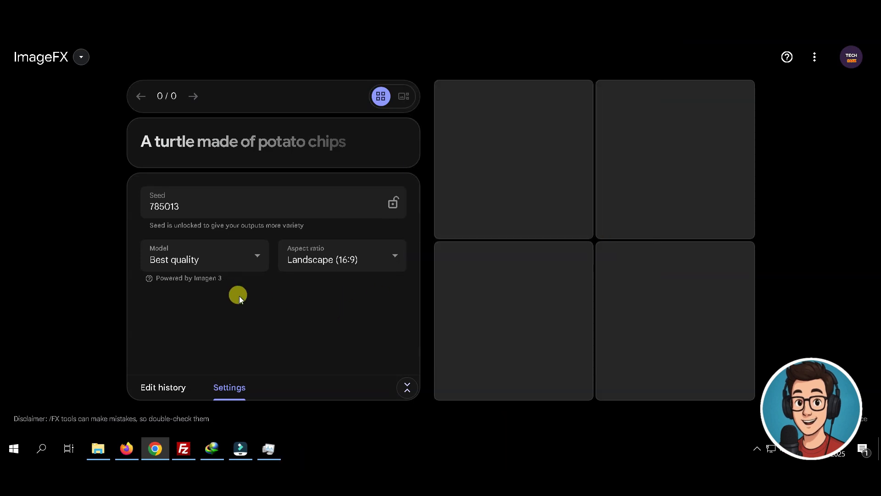
click(274, 148)
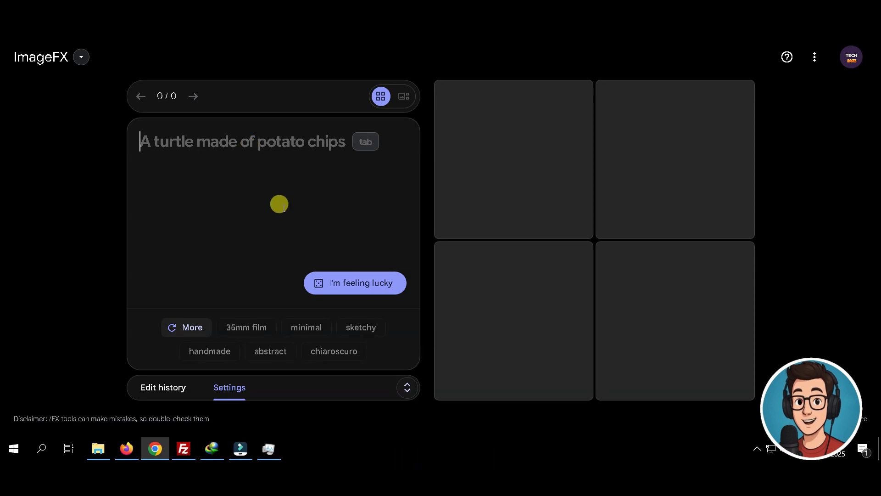
key(ctrl+v)
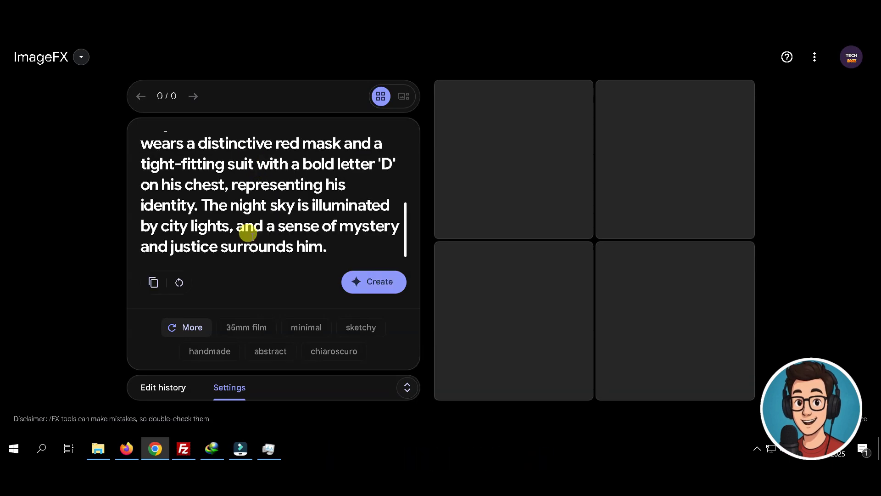
- Lock the seed in the generation settings and try to create images from the DareDevil prompt
click(407, 389)
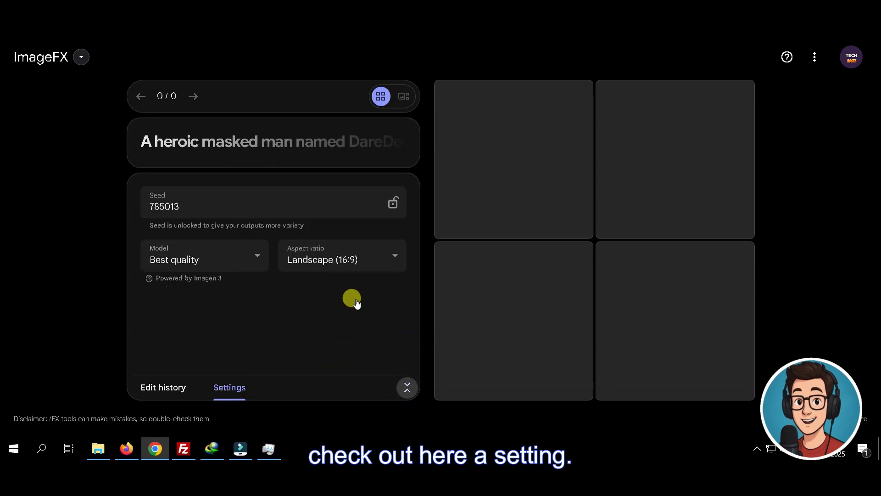
click(391, 206)
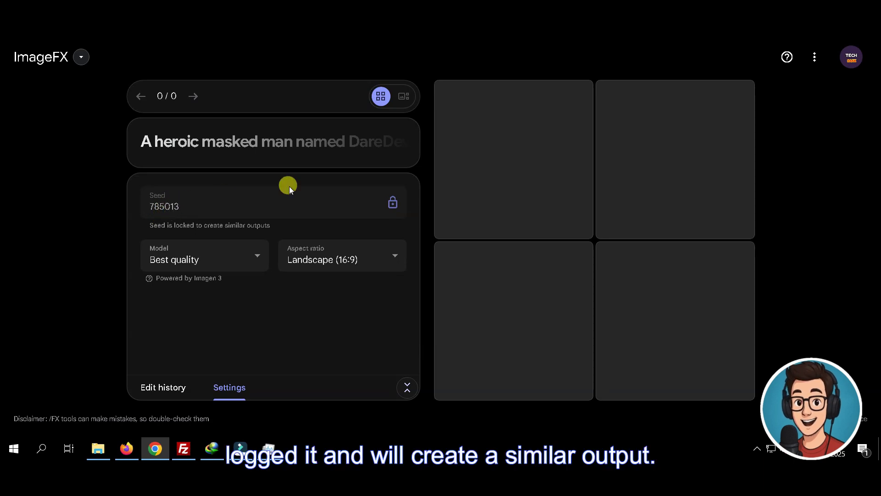
click(288, 142)
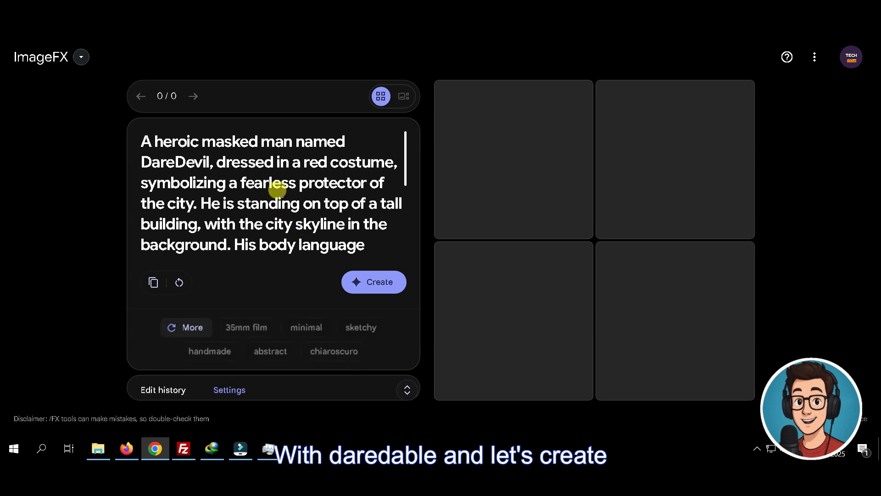
click(367, 284)
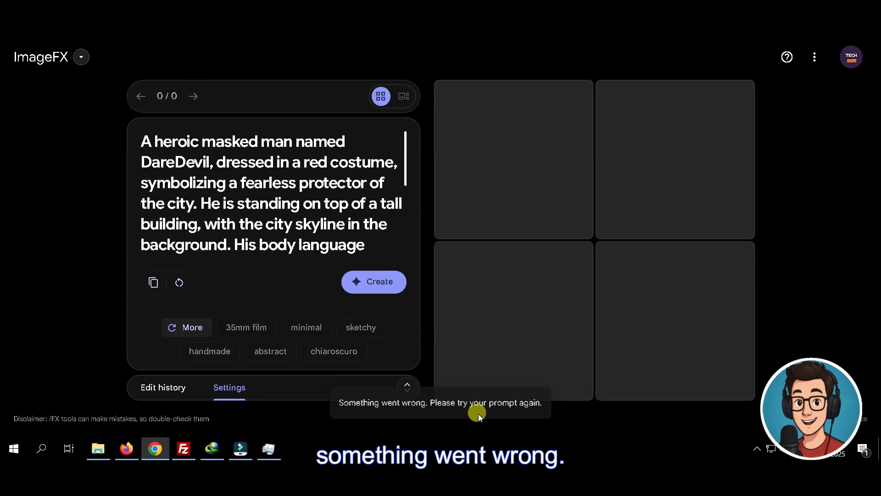
- Try again to create images from the DareDevil prompt, adding the minimal style to it
click(371, 285)
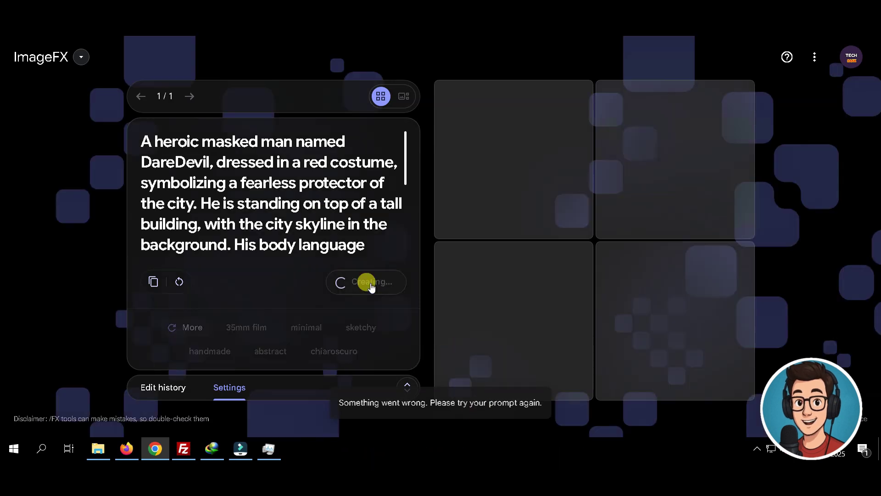
click(294, 323)
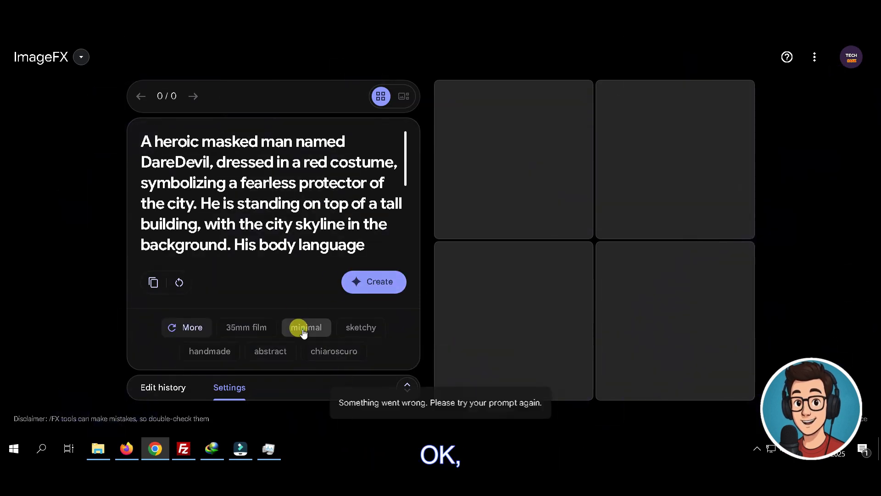
click(373, 283)
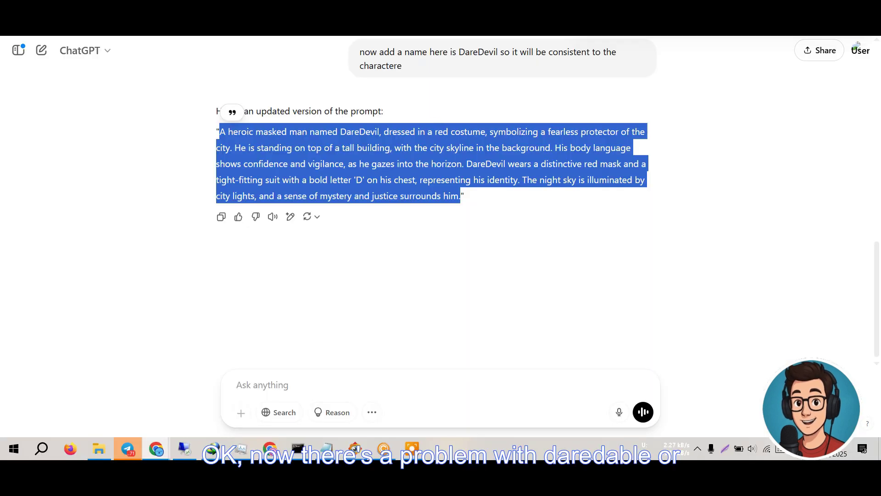
- Switch to ChatGPT and send "ok create a different prompt from a laboratry guy who doing different experiment in lab cartoon character"
click(318, 379)
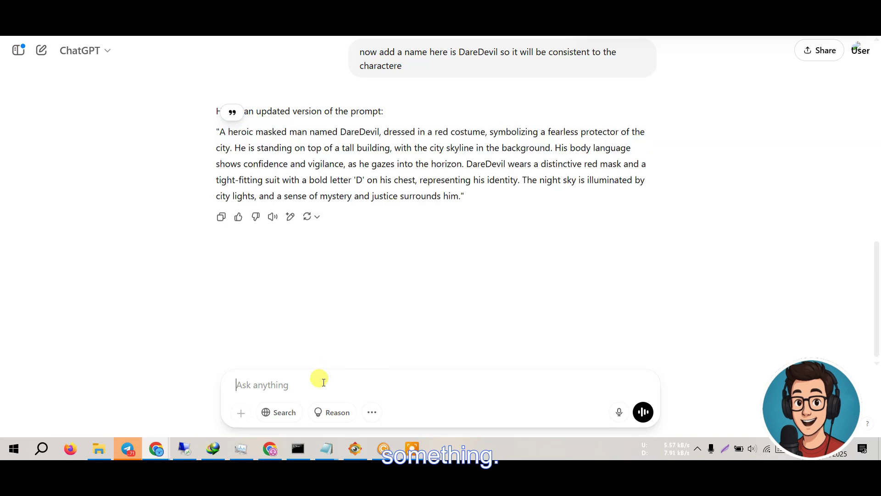
text(o)
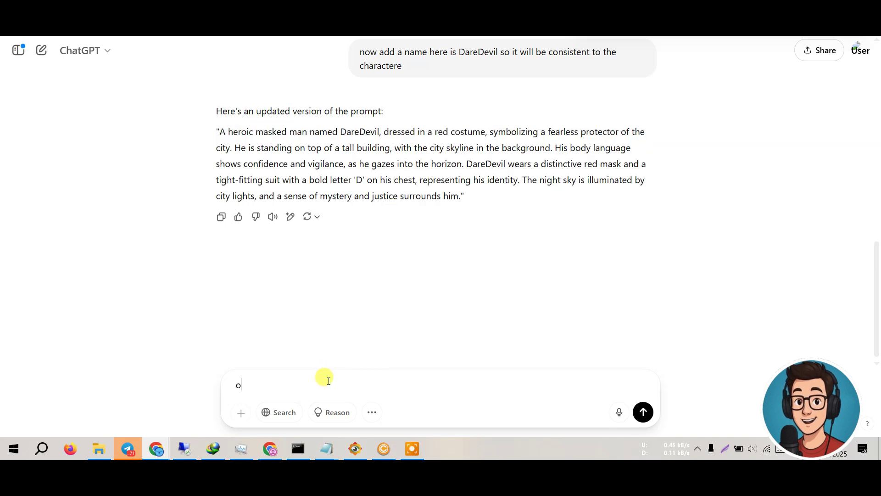
text(k create )
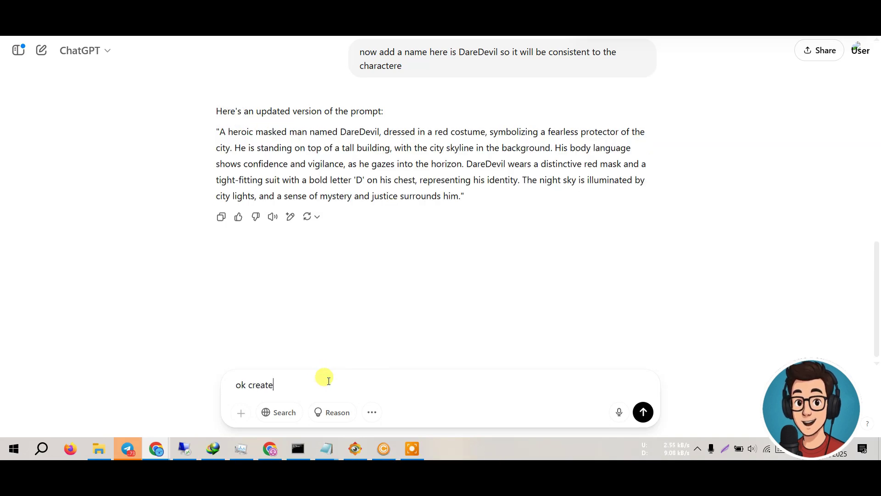
text(a differ)
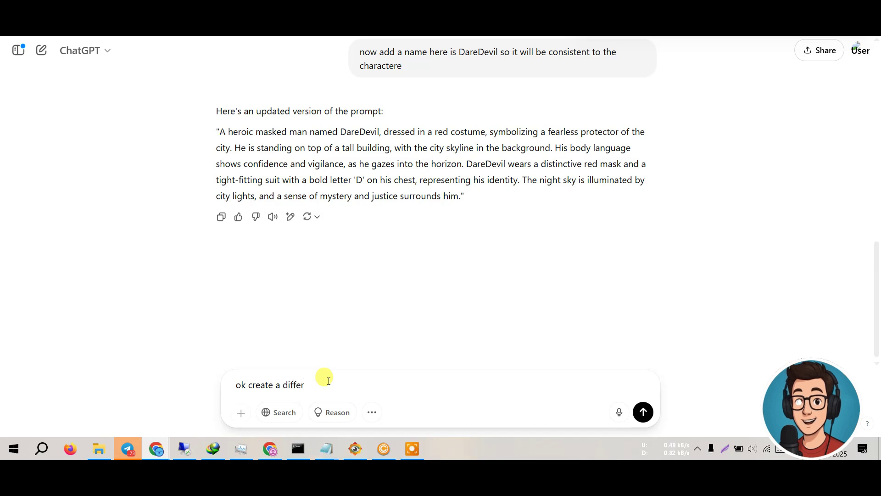
text(ent prompt from )
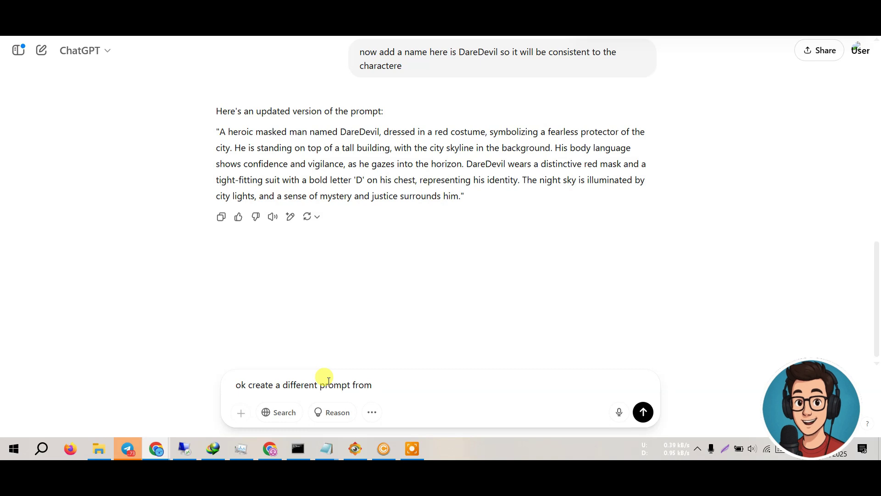
text(a laboratry gu)
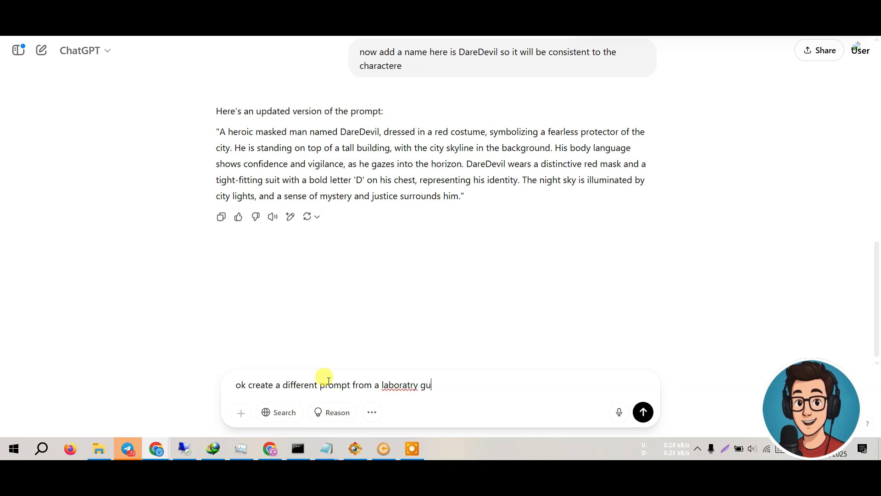
text(y who doing diff)
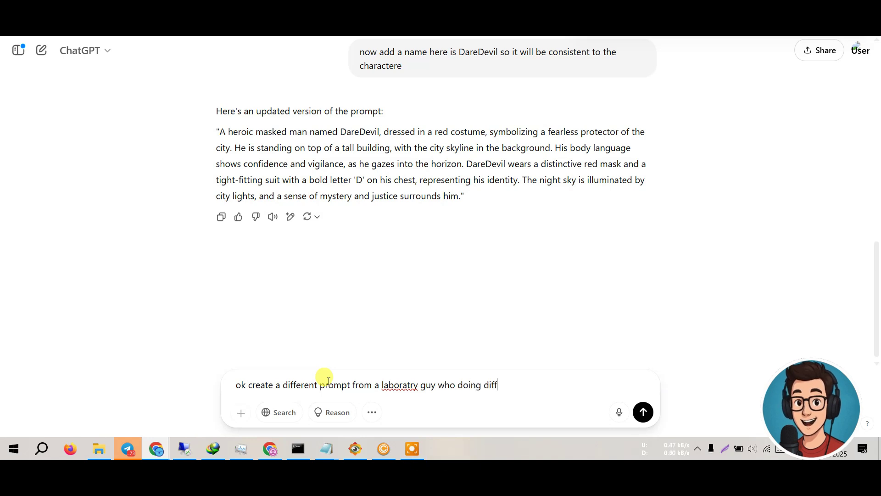
text(erent )
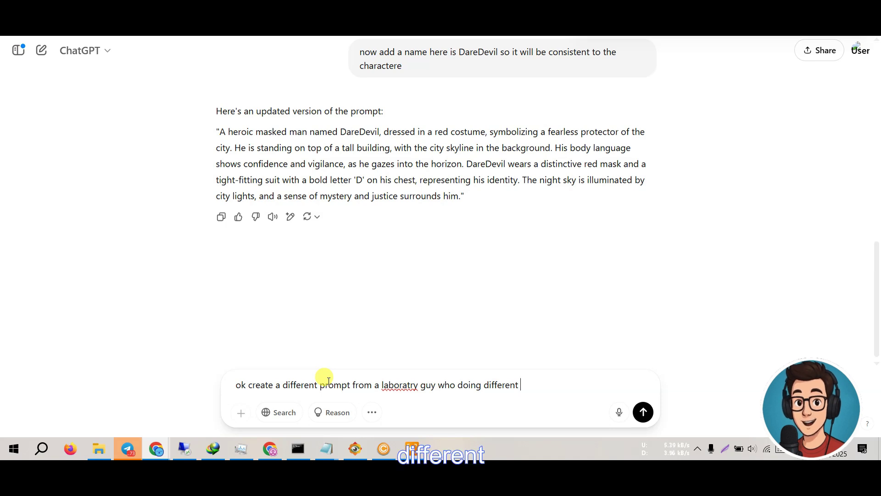
text(expiremnt)
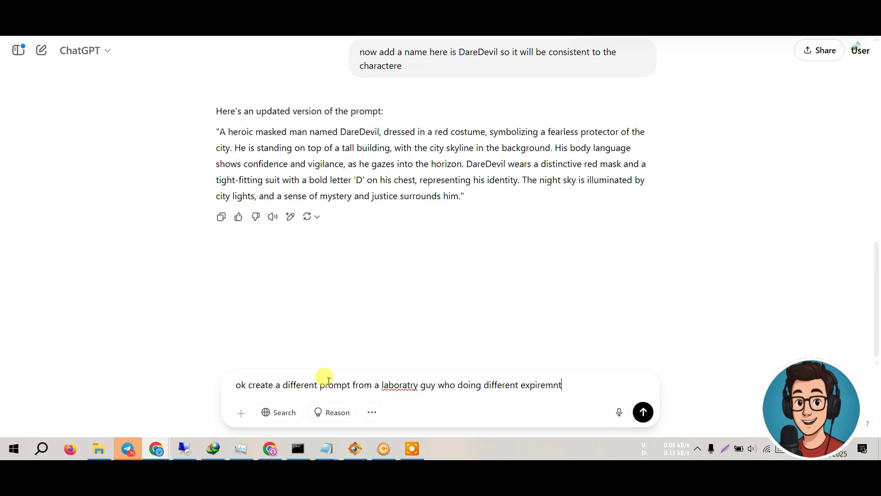
right_click(541, 384)
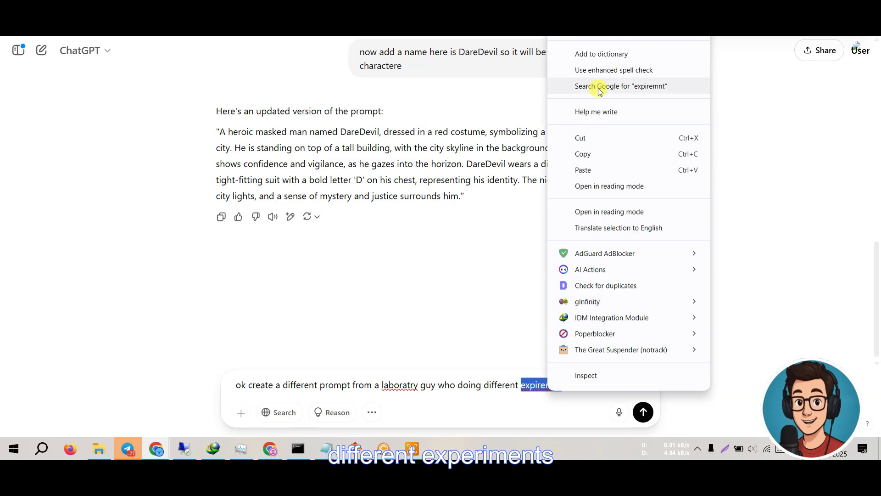
click(593, 37)
text(in lab cartoon character)
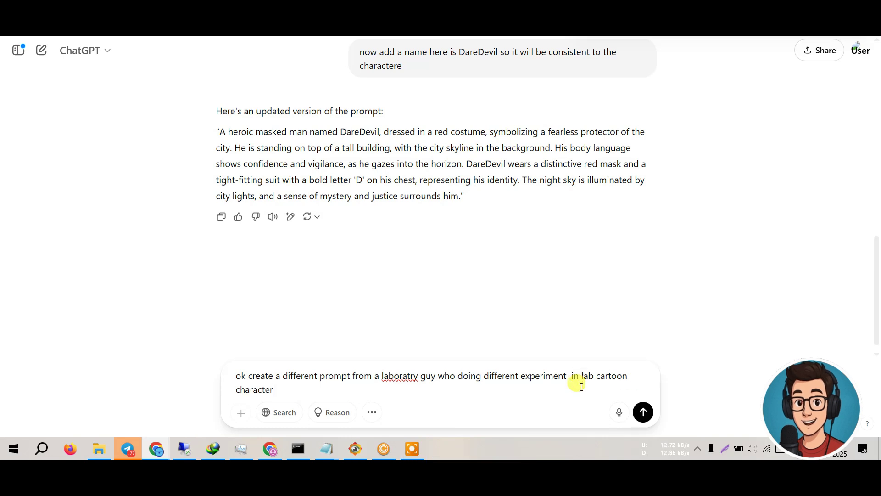
key(Return)
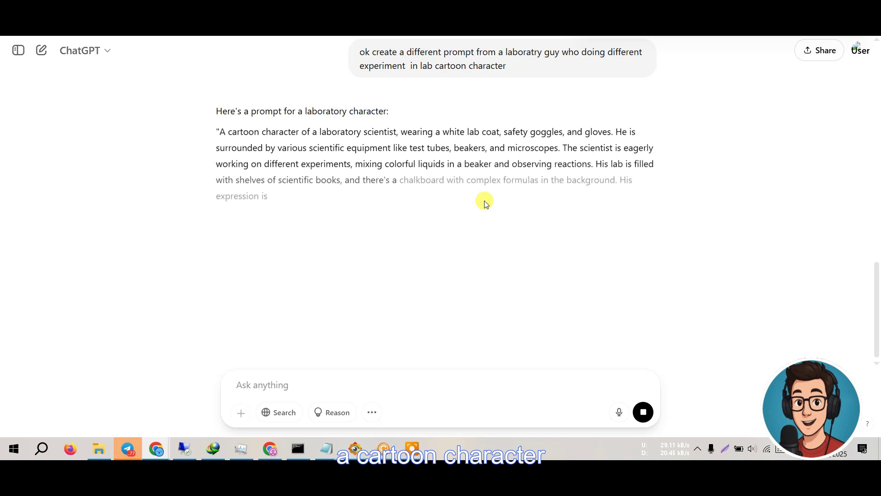
- Send the follow-up request "add a name Akex to that character" to get a named version of the prompt
click(331, 387)
text(add)
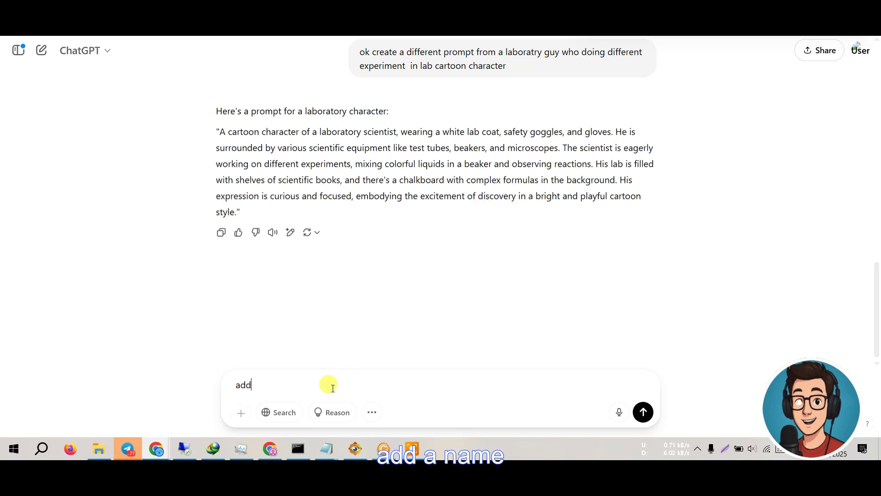
text( a na)
key(BackSpace)
key(BackSpace)
text(name Akex t)
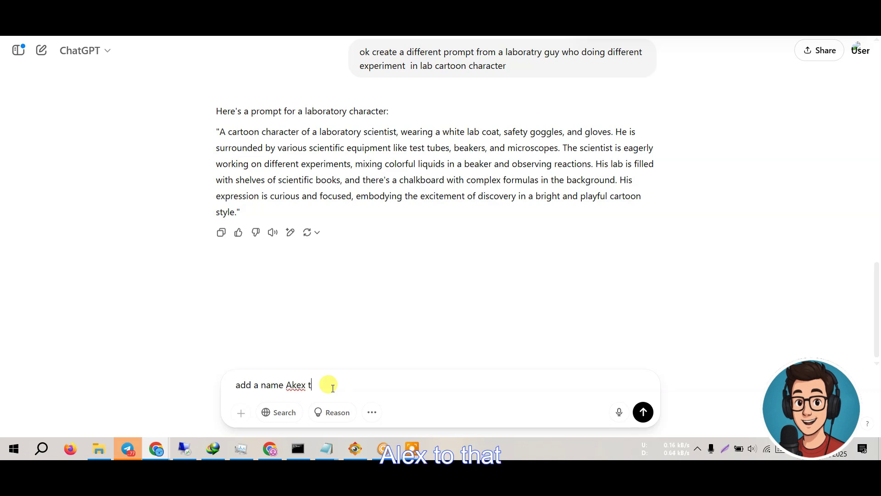
text(o that character)
key(Return)
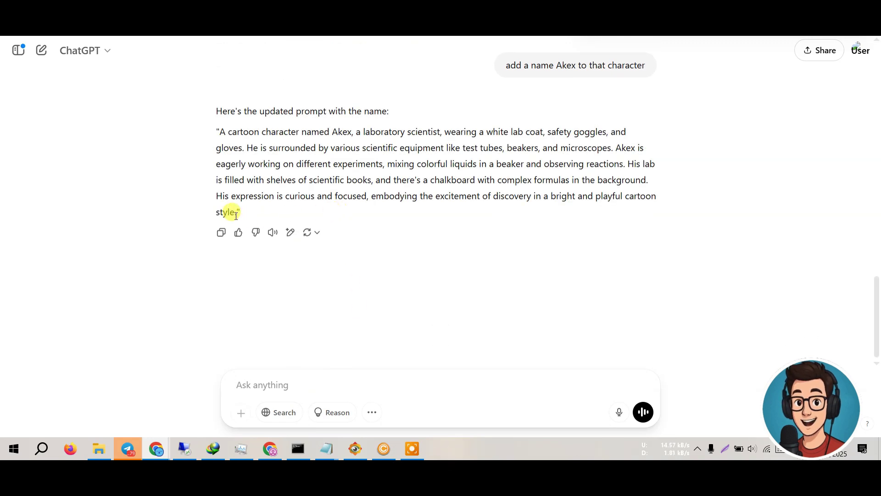
- Replace the ImageFX prompt with the Akex laboratory scientist prompt copied from ChatGPT and create images from it twice
drag(236, 215, 220, 129)
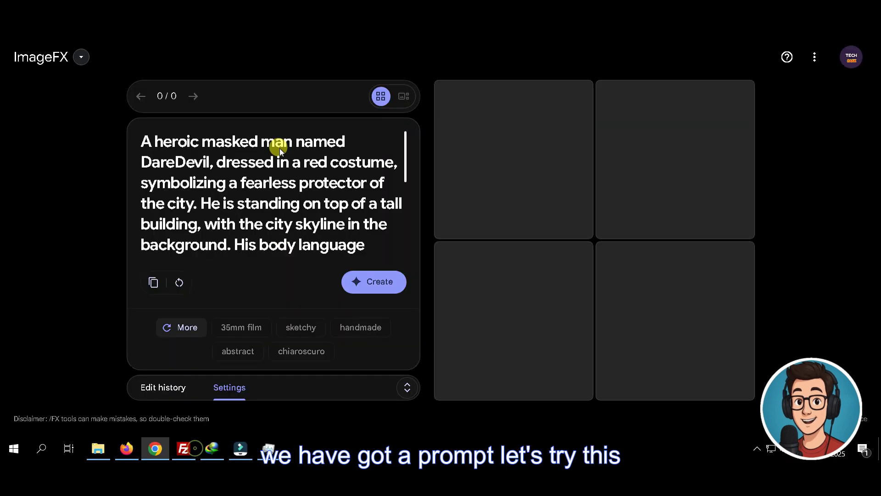
key(ctrl+a)
key(ctrl+v)
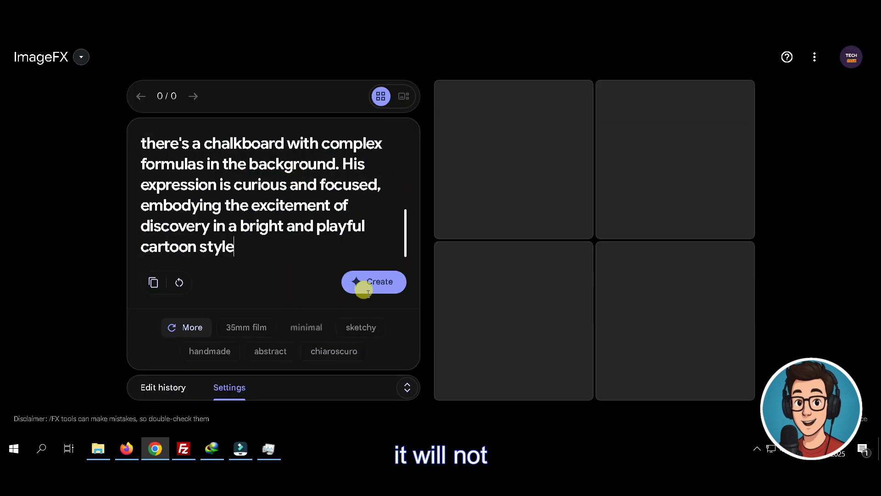
click(367, 288)
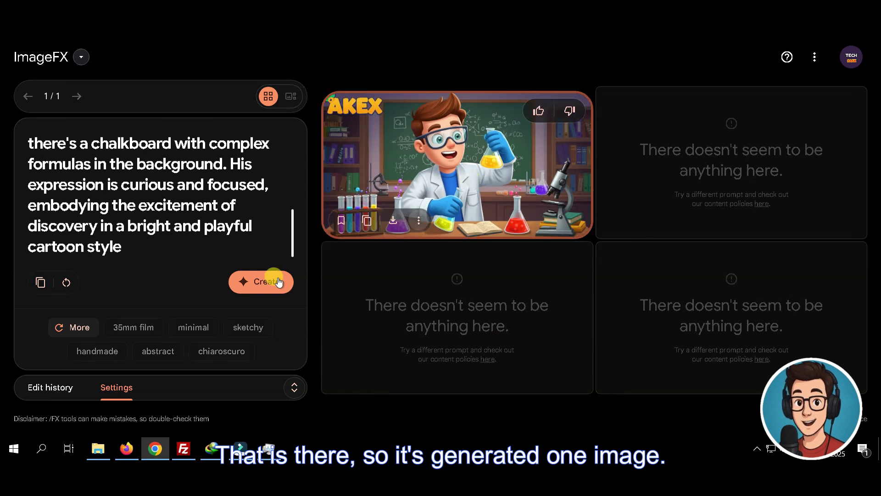
click(264, 285)
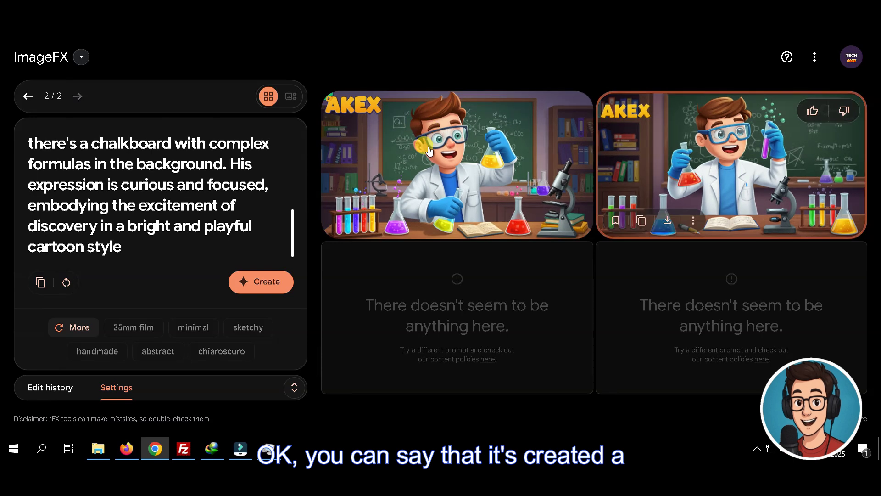
- Trim the ImageFX prompt so that only "A cartoon character named Akex," remains
click(165, 251)
scroll(166, 251, up, 5)
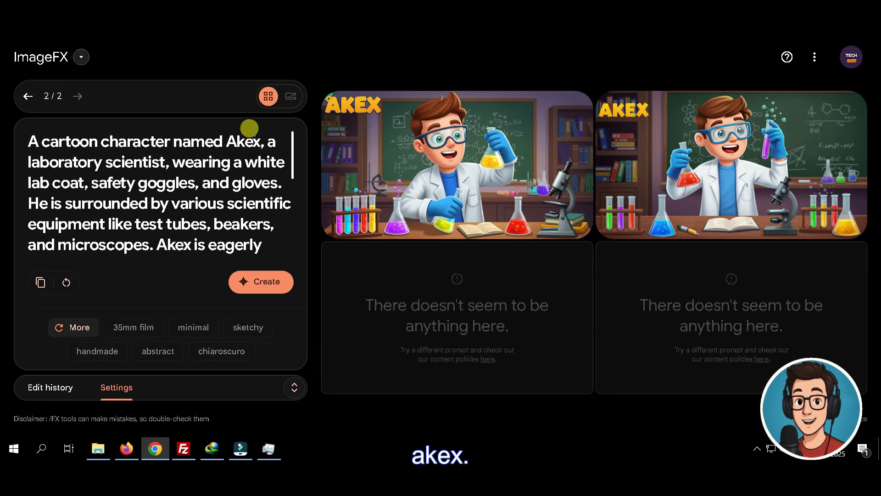
drag(226, 140, 258, 140)
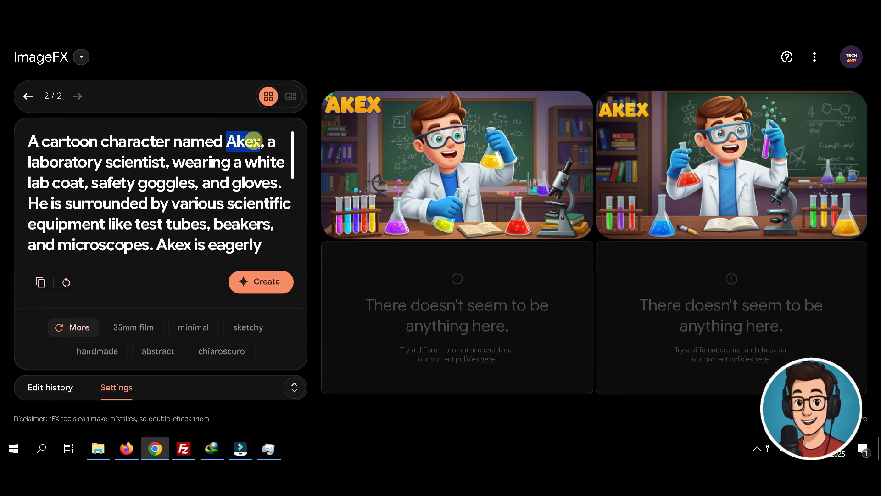
click(259, 137)
key(ctrl+a)
click(258, 136)
drag(261, 138, 289, 314)
key(BackSpace)
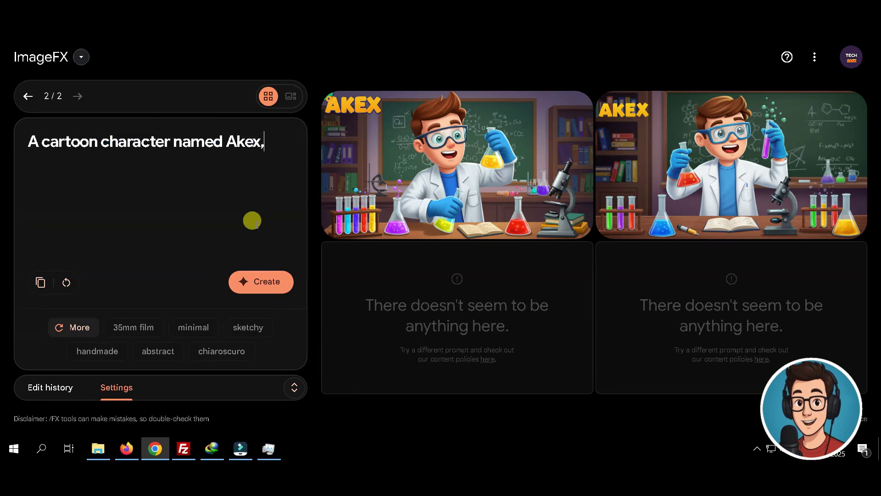
- Complete the shortened Akex prompt with "now its walking on road" and create images from it
text(now its working in)
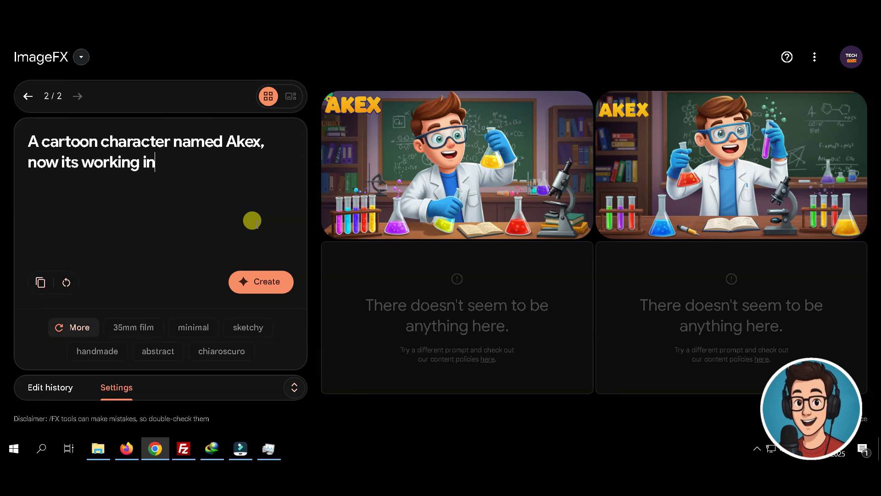
key(BackSpace)
key(BackSpace)
key(BackSpace)
key(BackSpace)
key(BackSpace)
key(BackSpace)
key(BackSpace)
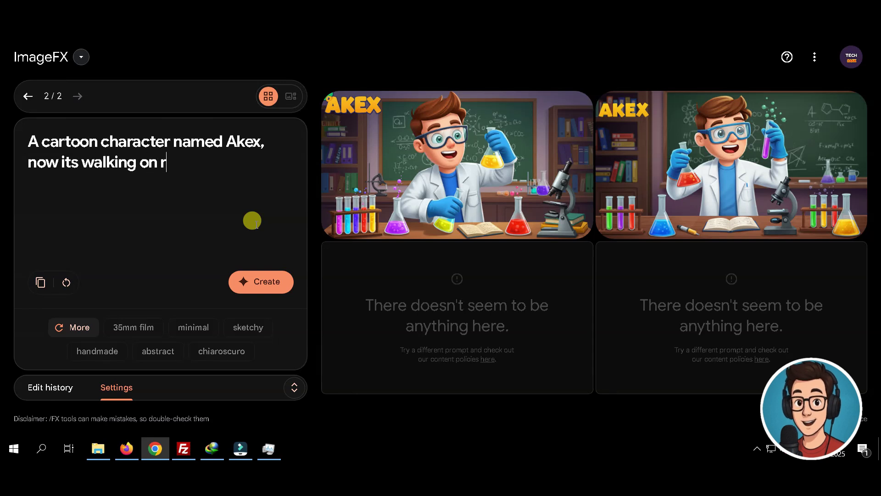
click(254, 281)
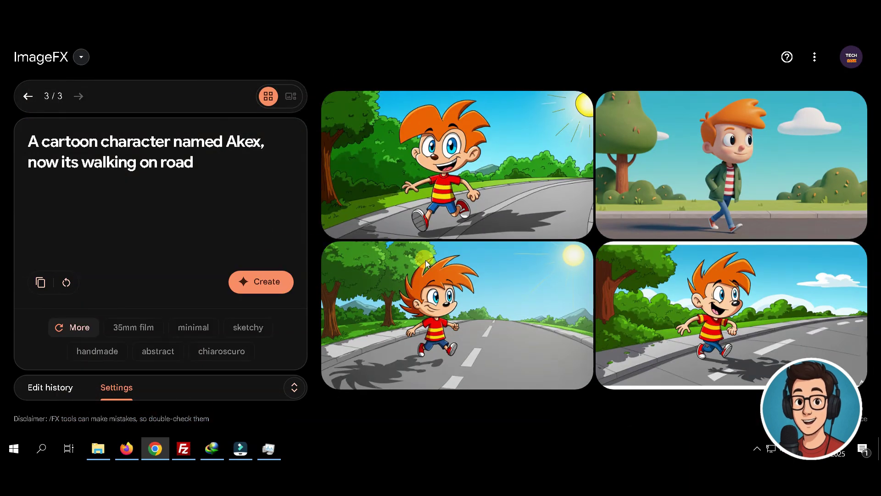
- Check the seed lock in the generation settings, then append "and then he is driving a car" to the prompt and create images
click(293, 387)
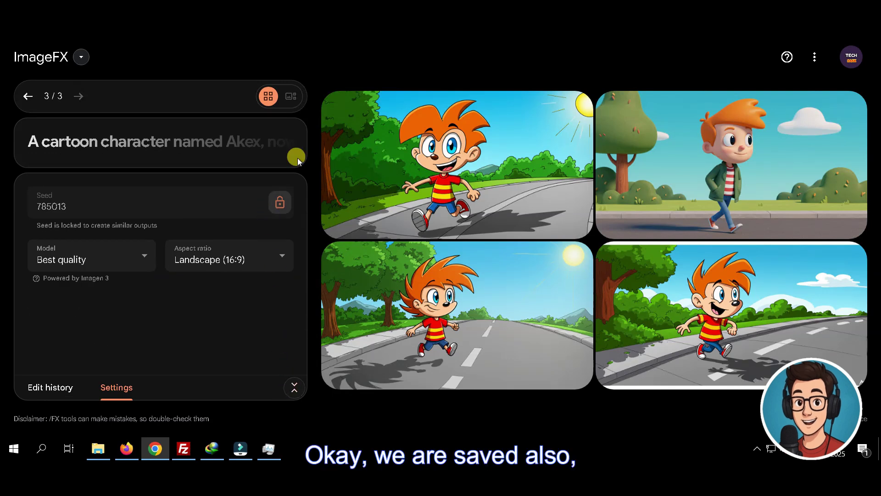
click(294, 386)
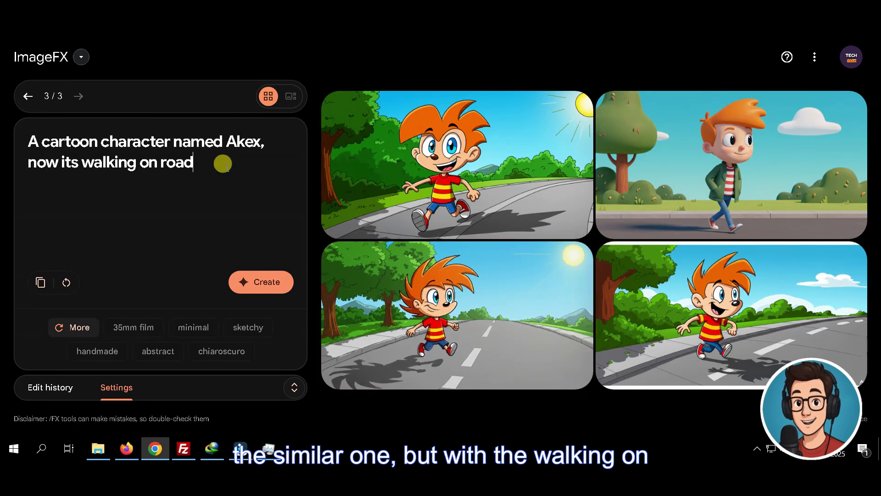
text(and then )
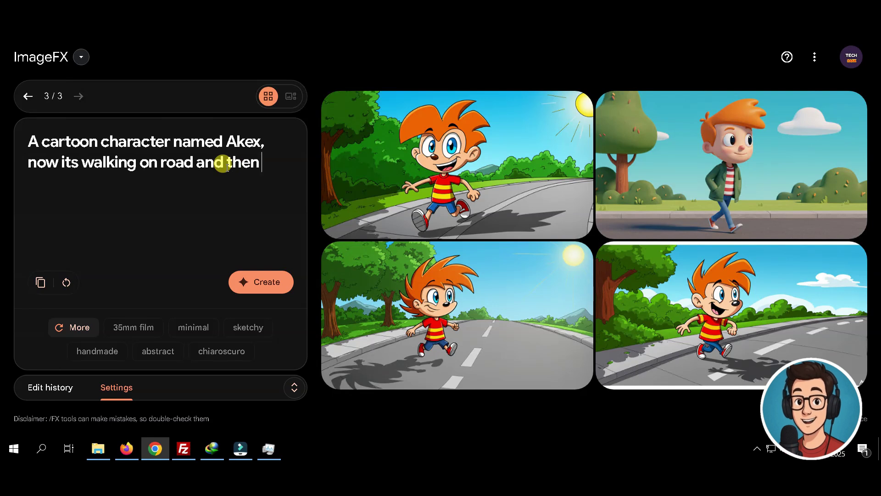
text(he is d)
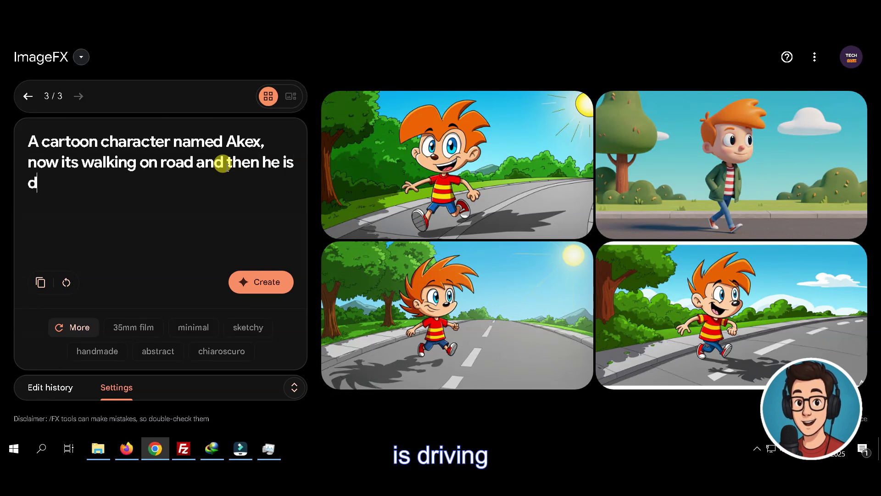
text(riving a car)
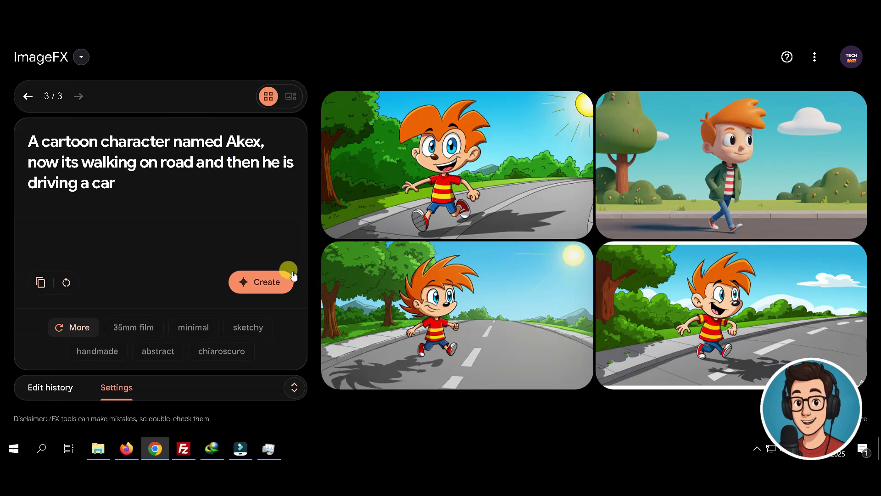
click(268, 284)
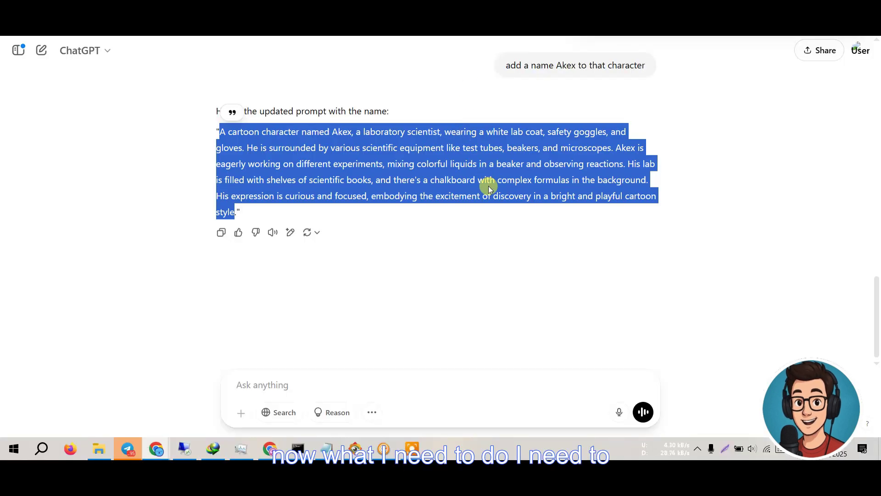
- Begin a follow-up ChatGPT message reading "give me prompt so in every image creation that the image will be consistent so"
click(488, 184)
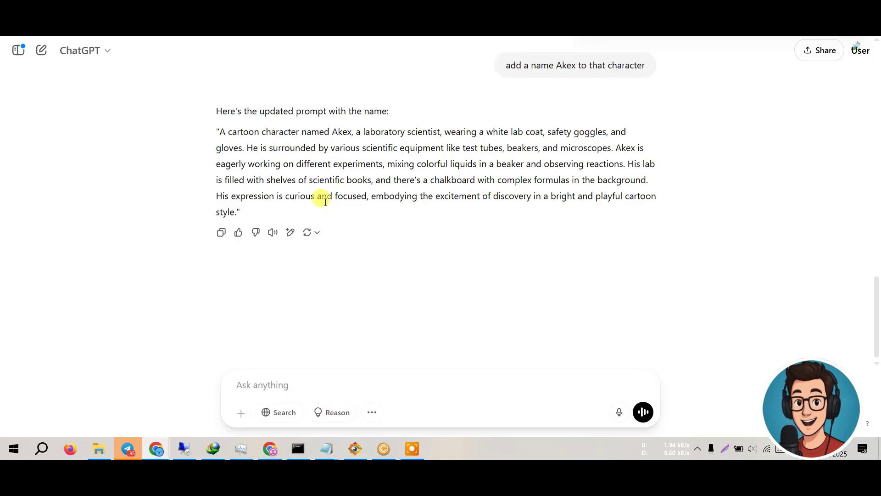
click(304, 389)
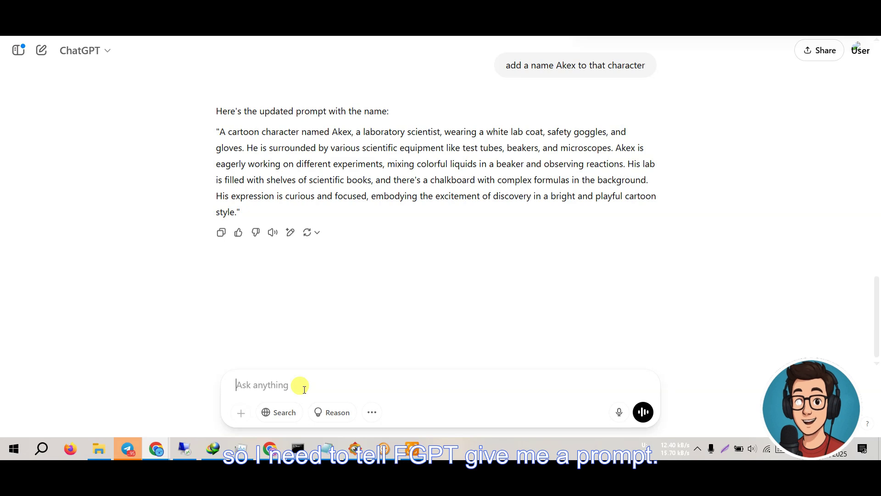
text(give )
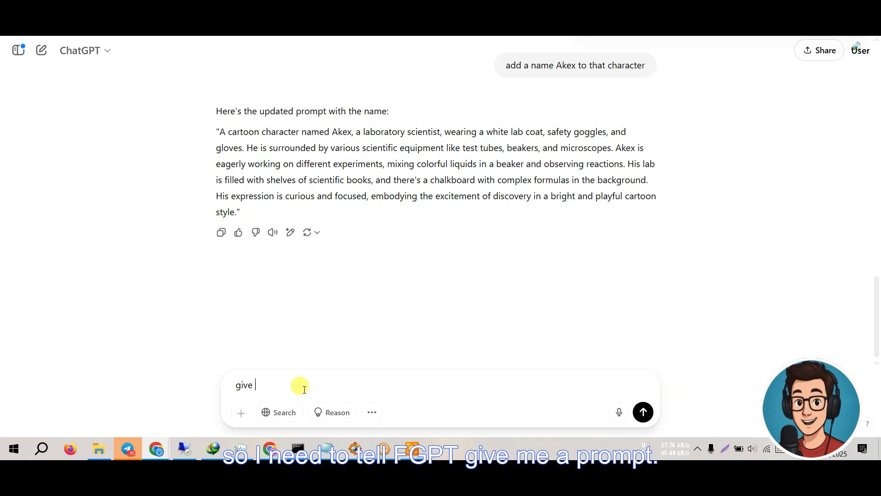
text(me prompt so in every image creati)
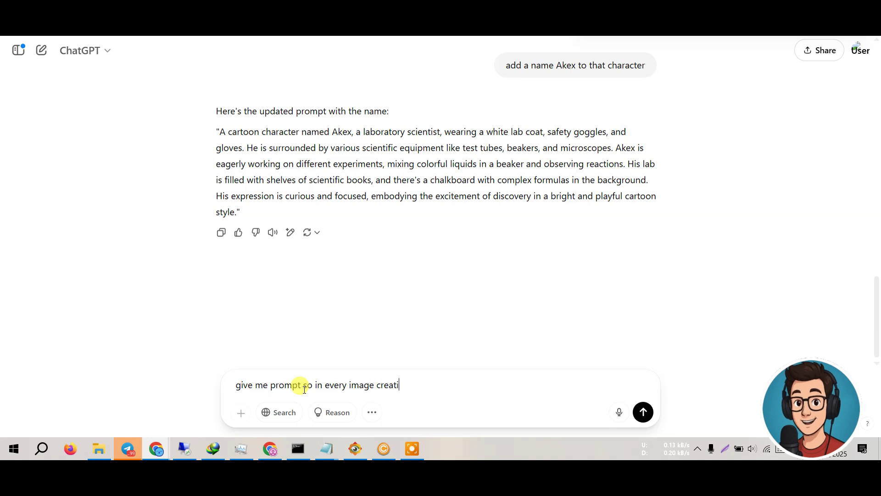
key(BackSpace)
key(BackSpace)
text(a)
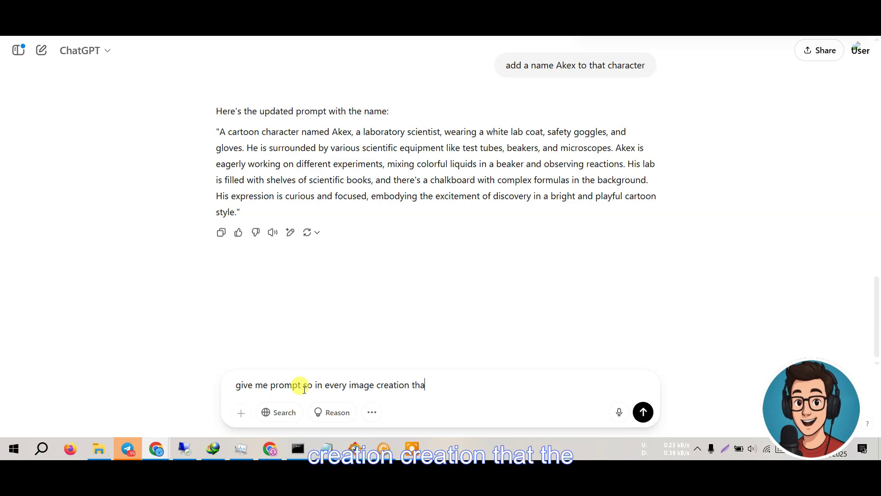
text(t the image w)
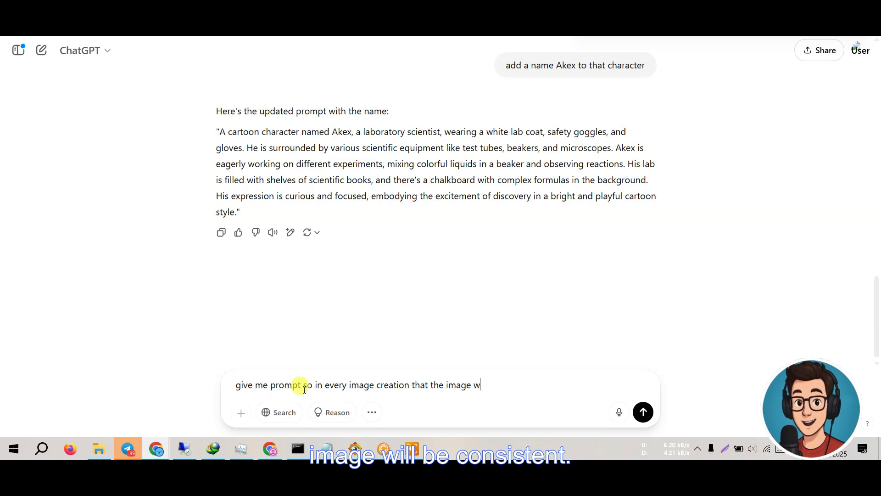
text(ill be con)
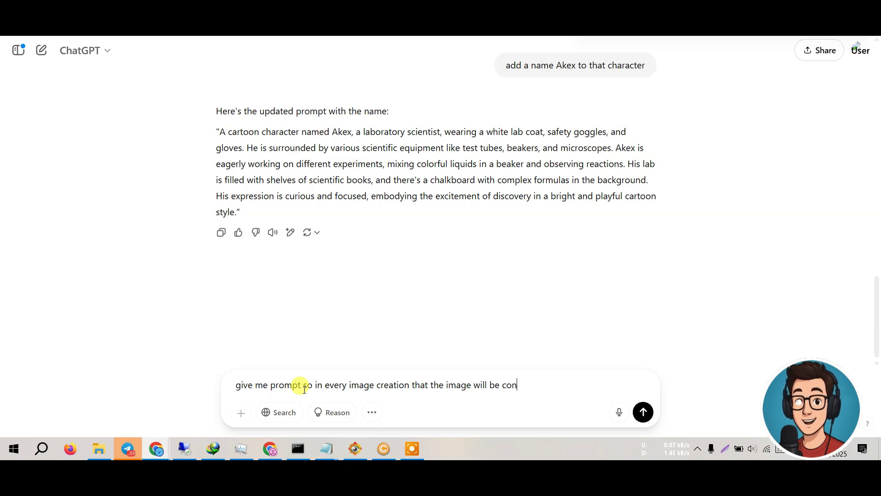
text(sistent so)
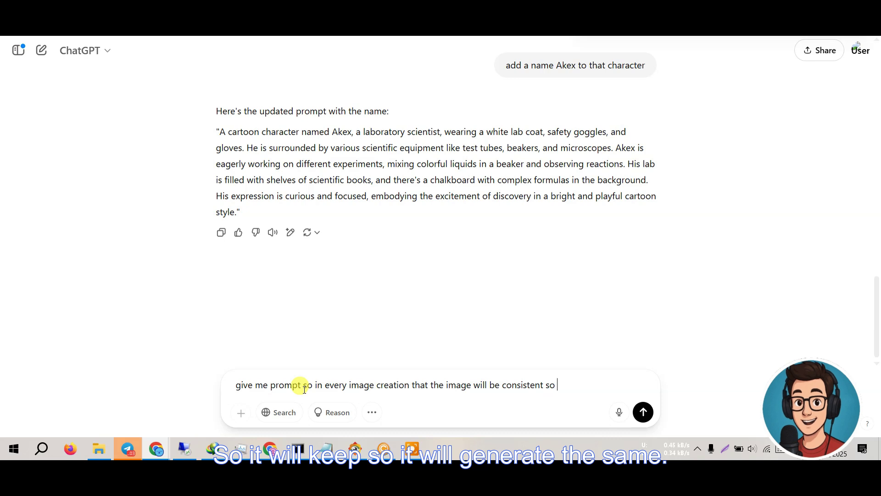
- Finish the message with "it will the generate the same ouput and i will change the story here" and send it
text( it will t)
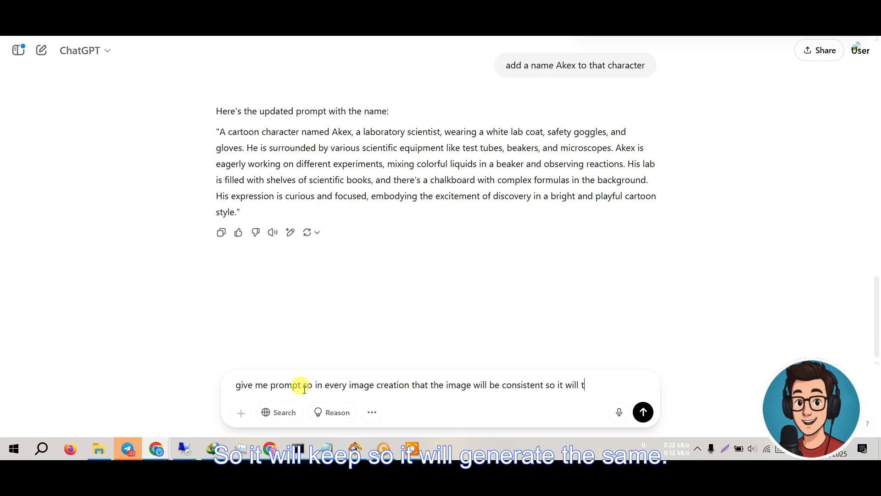
text(he generate the same )
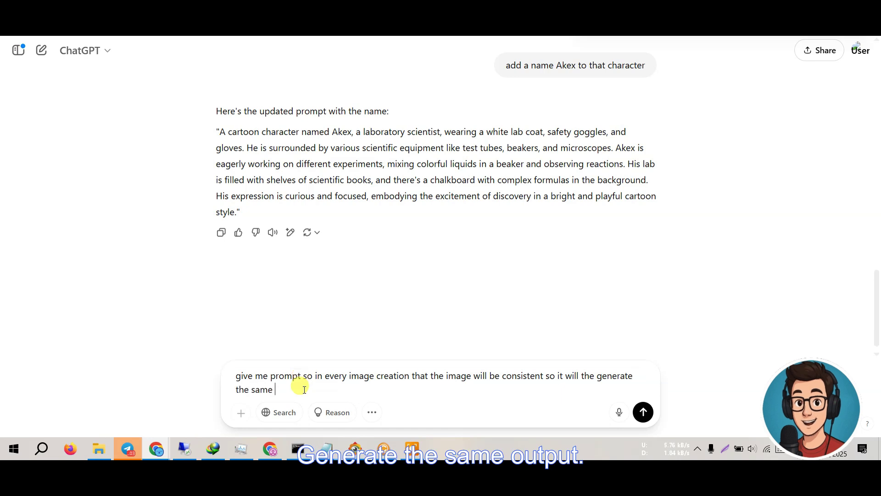
text(ou)
text(piut)
text(ut )
text(and i c)
key(BackSpace)
text(will t)
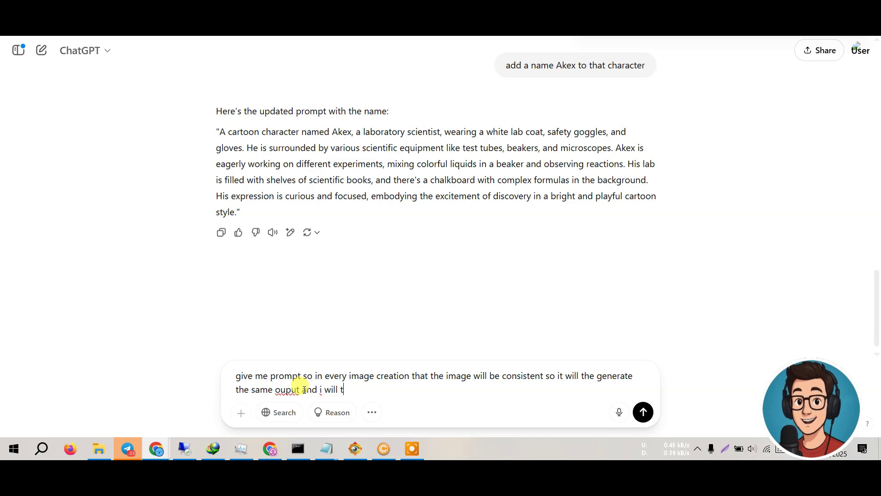
key(BackSpace)
text(chang)
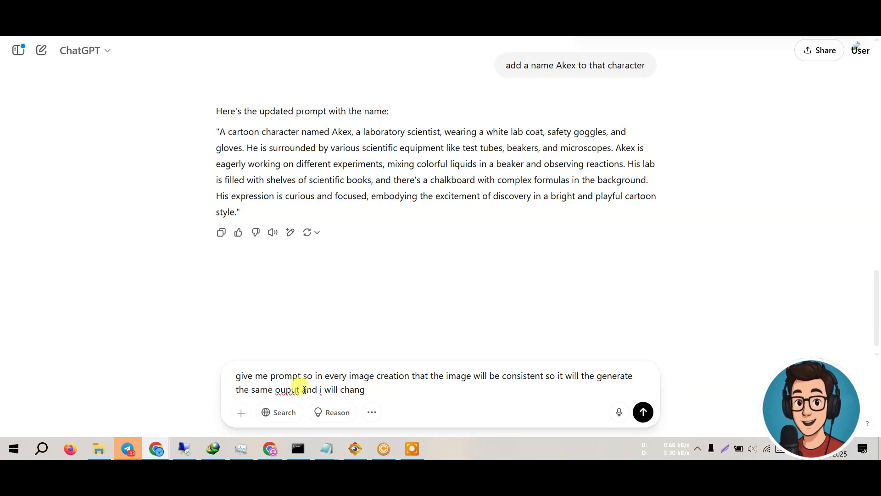
text(e the story here)
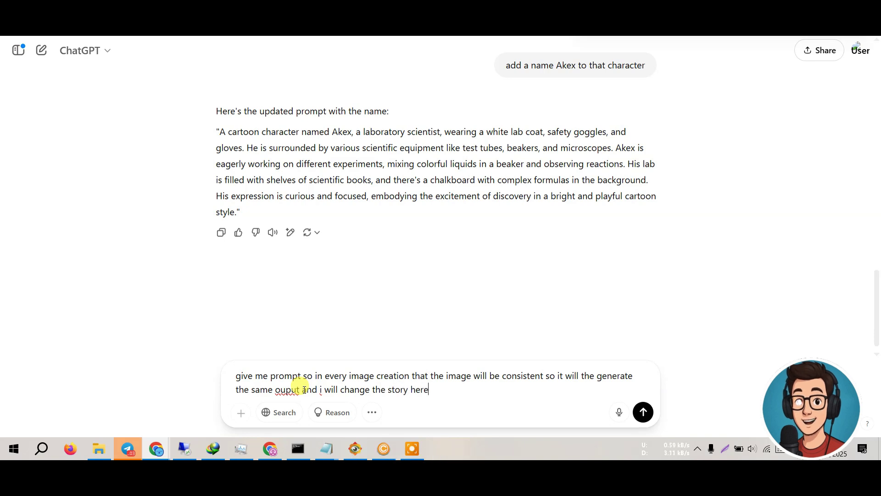
key(Return)
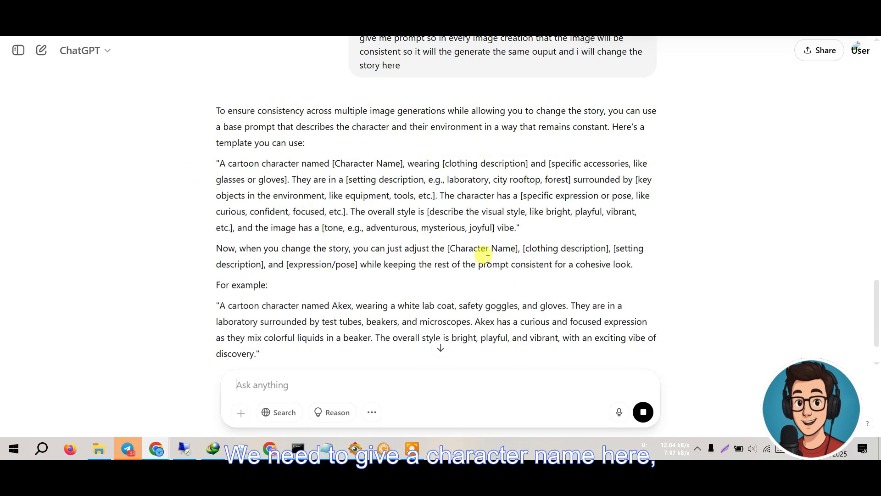
- Copy the template answer into the message box and replace the first [Character Name] placeholder with Alex
drag(631, 303, 219, 199)
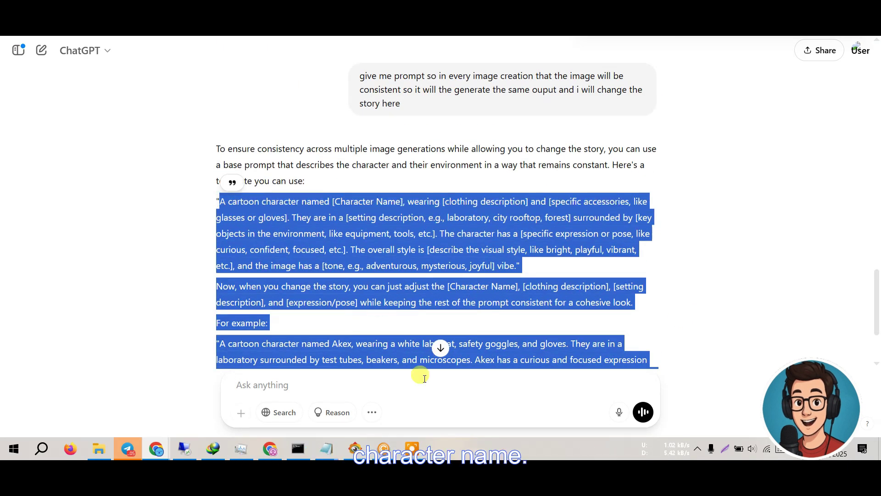
click(331, 384)
text(A cartoon character named [Character Name], wearing [clothing description] and [specific accessories, like glasses or gloves]. They are in a [setting description, e.g., laboratory, city rooftop, forest] surrounded by [key objects in the environment, like equipment, tools, etc.]. The character has a [specific expression or pose, like curious, confident, focused, etc.]. The overall style is [describe the visual style, like bright, playful, vibrant, etc.], and the image has a [tone, e.g., adventurous, mysterious, joyful] vibe.")
drag(348, 311, 403, 309)
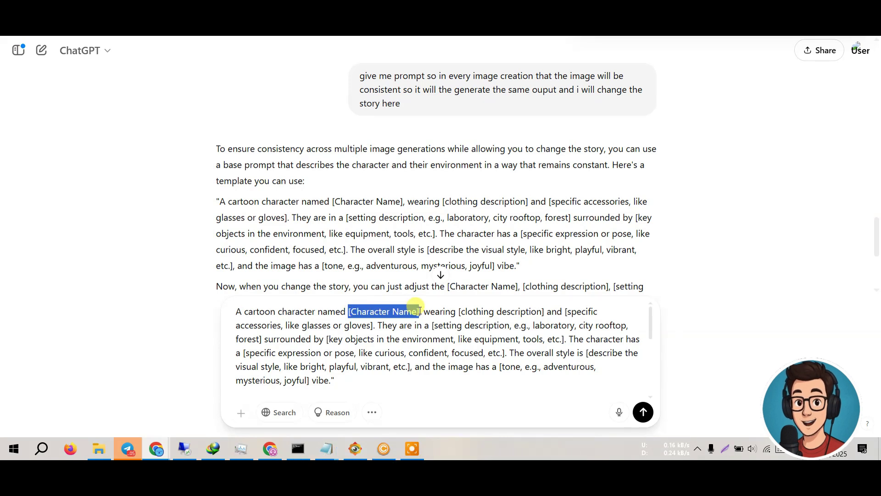
text(Alex)
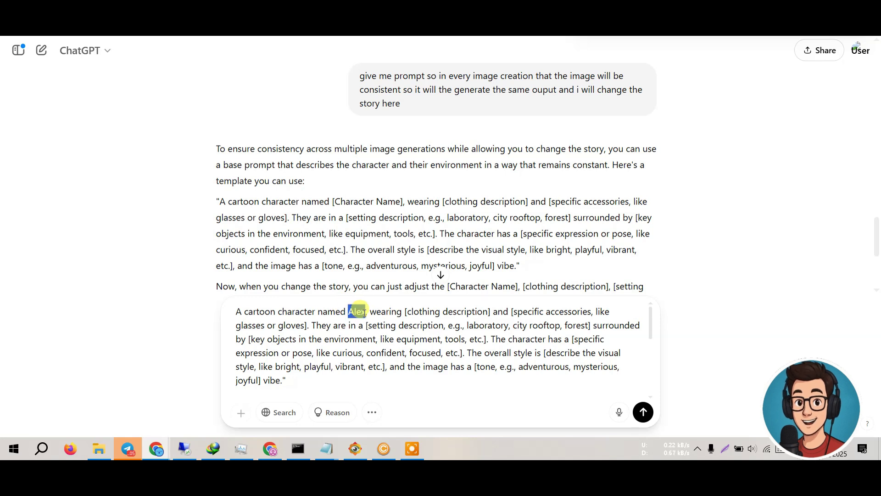
- Replace the [Character Name] placeholder in the sentence about adjusting the story with Alex
scroll(401, 337, down, 2)
scroll(469, 347, up, 1)
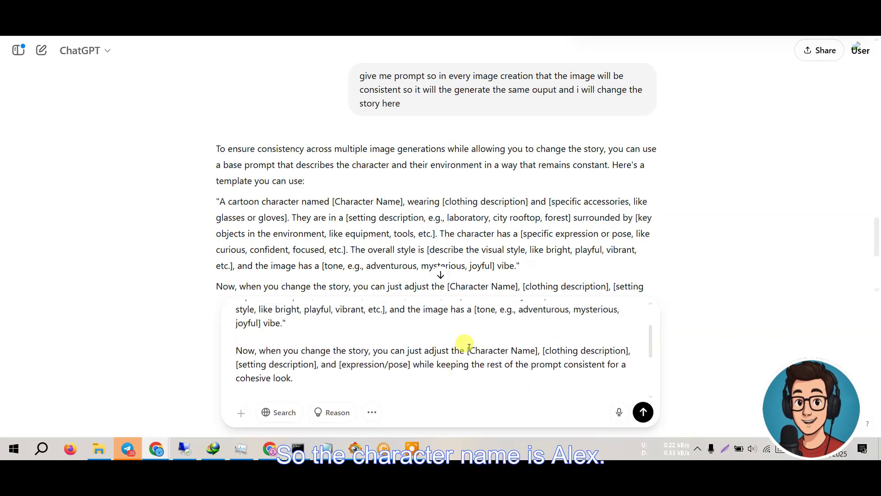
drag(468, 349, 539, 349)
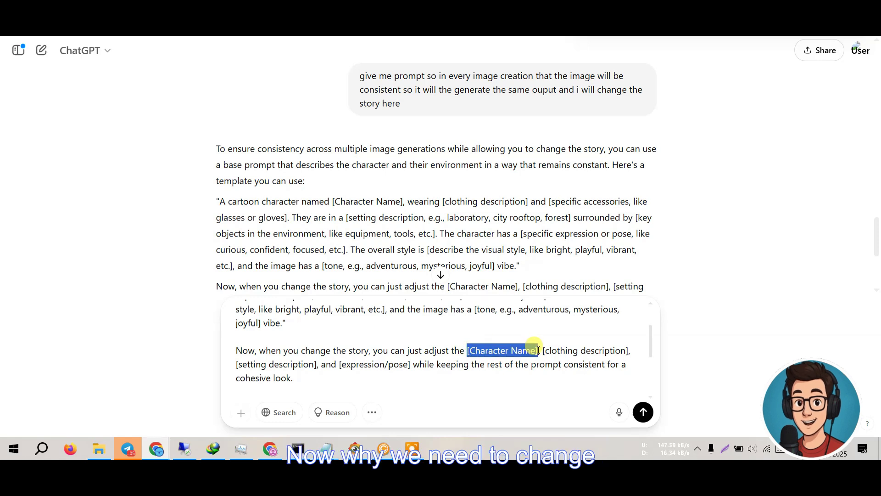
text(Alex)
- Change both mentions of Akex in the pasted example prompt to Alex
scroll(331, 352, down, 3)
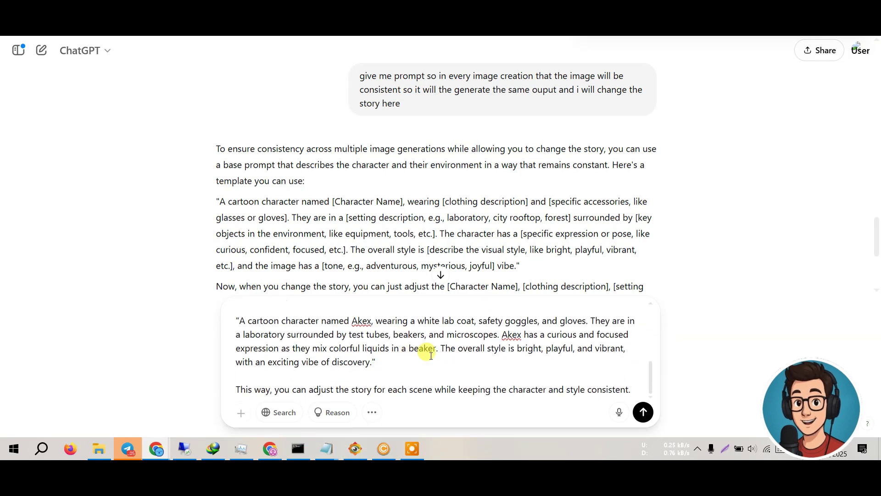
scroll(403, 359, up, 2)
scroll(404, 359, down, 2)
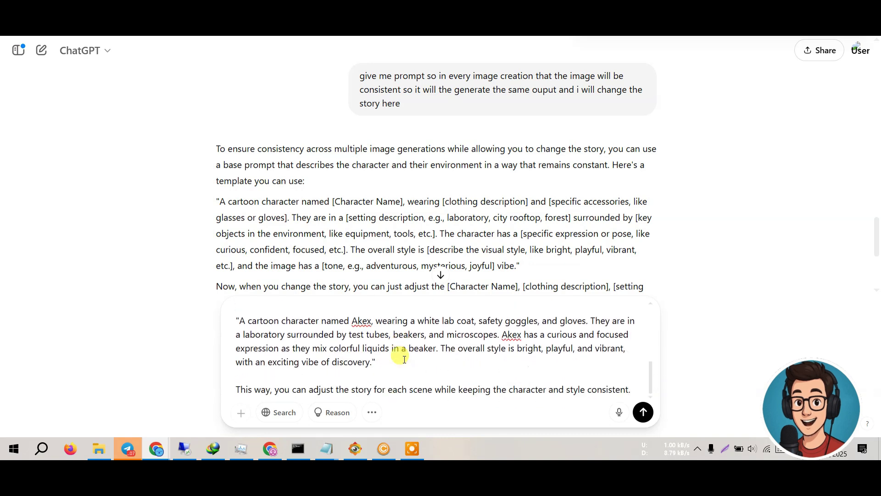
scroll(404, 360, up, 4)
scroll(441, 369, up, 2)
scroll(423, 370, down, 4)
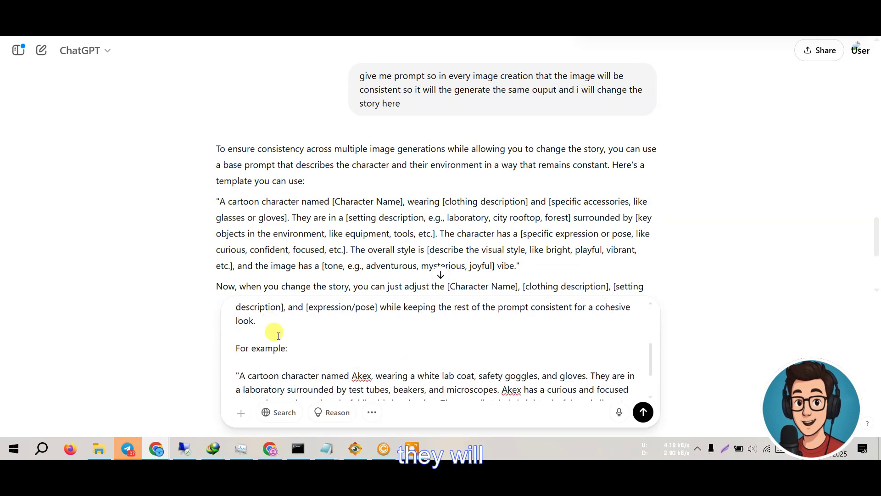
scroll(279, 335, down, 2)
drag(353, 320, 369, 320)
text(Alex)
drag(502, 334, 523, 335)
text(Alex)
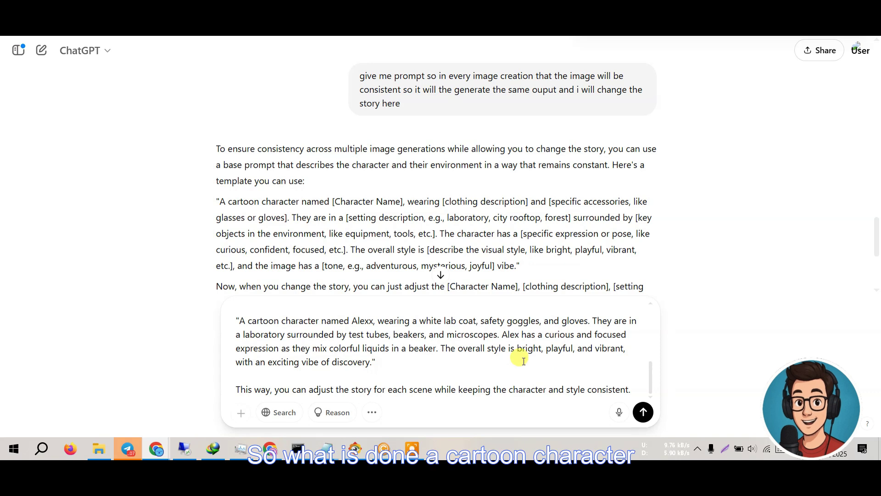
- Copy the edited Alex example prompt, switch to ImageFX, replace its prompt with the copied text and create images
drag(240, 318, 371, 362)
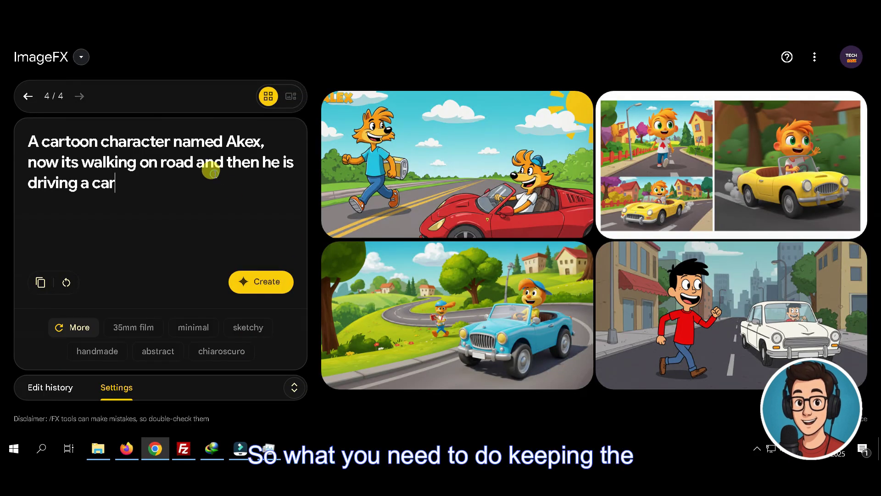
triple_click(211, 171)
key(ctrl+v)
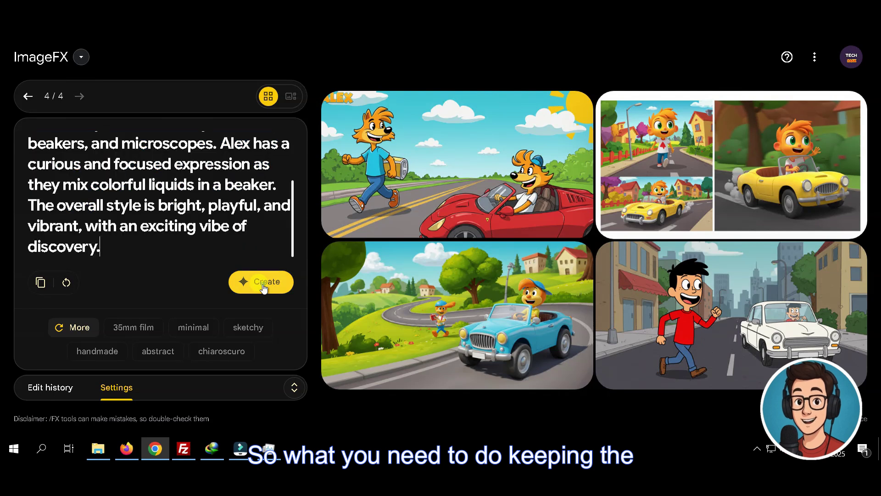
key(Return)
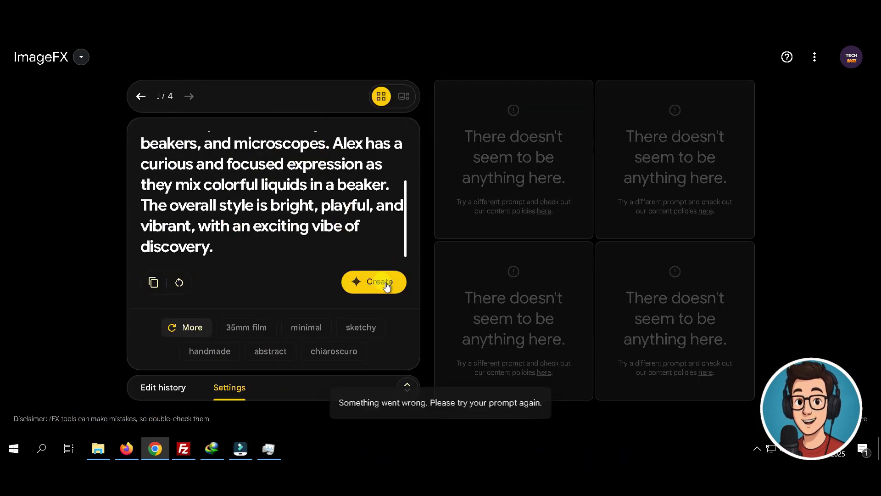
- Add the minimal style to the ImageFX prompt and create images again
click(303, 326)
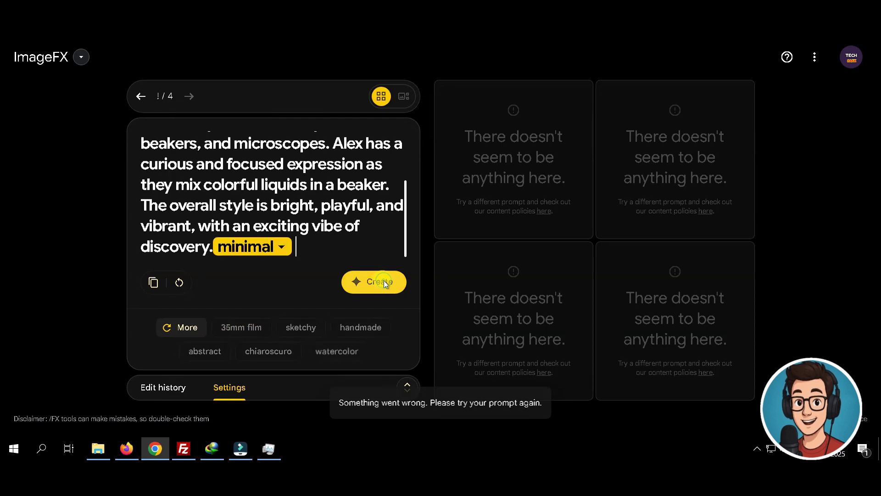
click(384, 283)
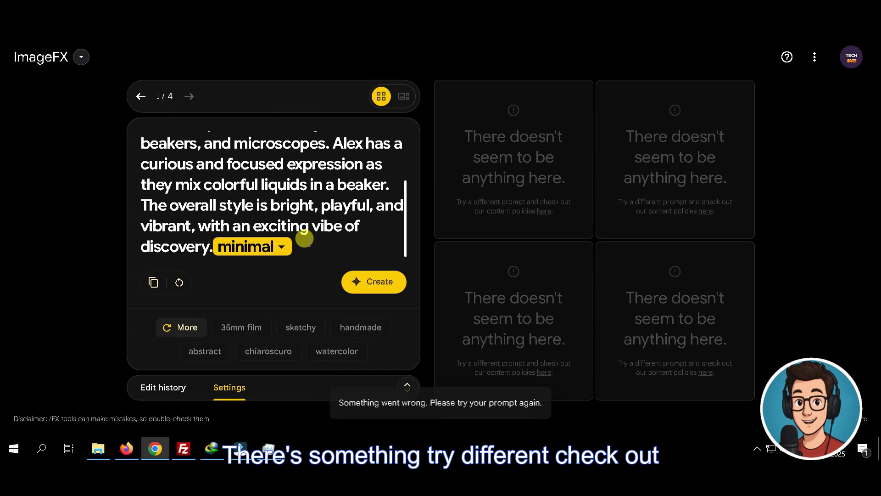
- Review the prompt text, then open the linked content policies page and return from it
scroll(304, 239, up, 3)
click(544, 212)
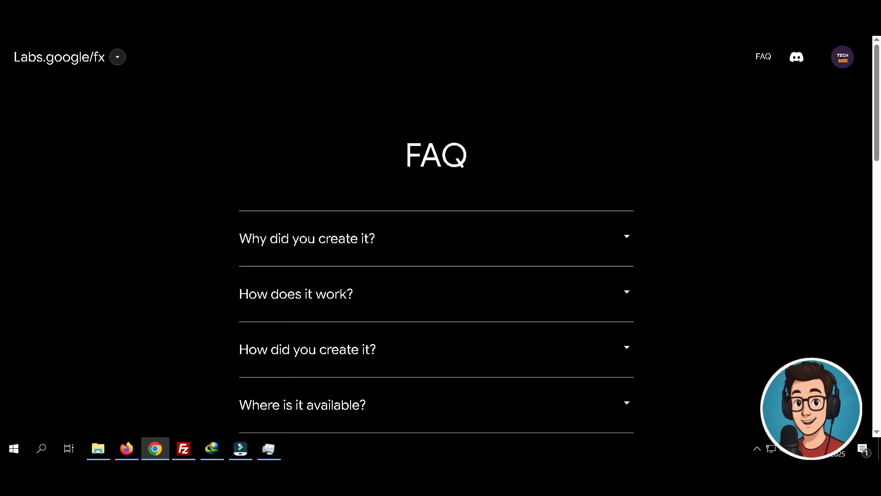
key(alt+Left)
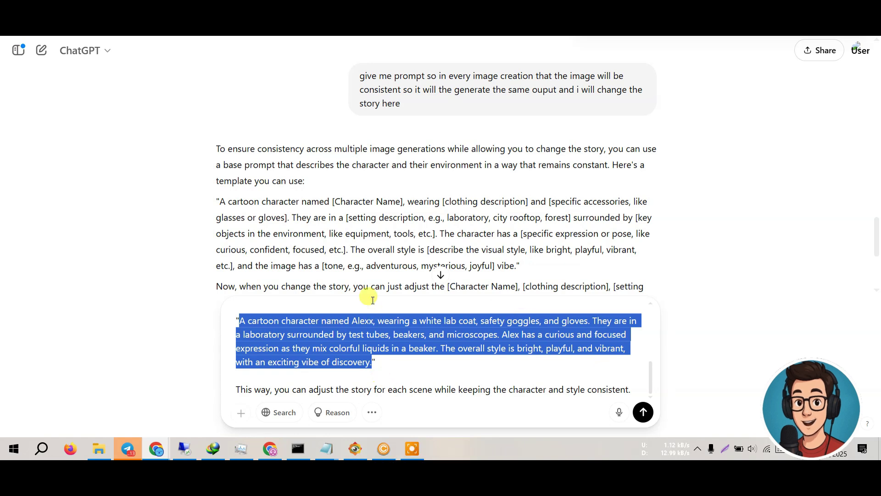
- Switch to ChatGPT, rate the template answer as a bad response and regenerate it with the Auto model
scroll(346, 234, down, 4)
click(307, 246)
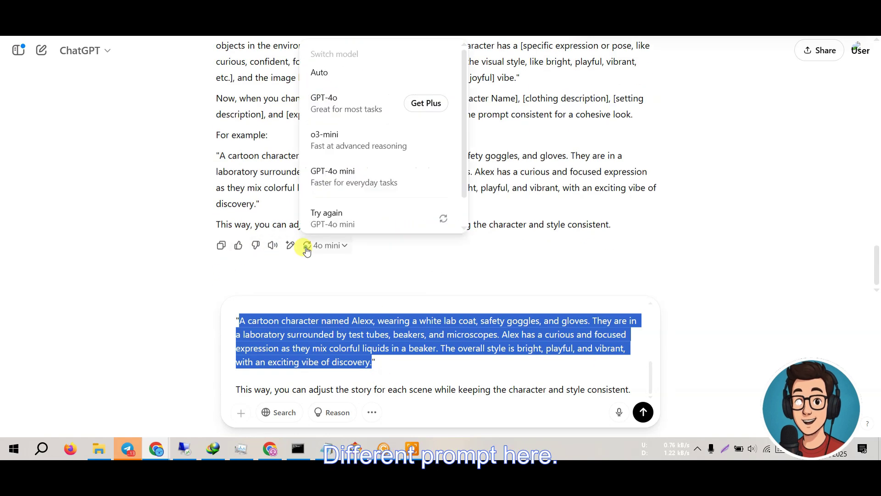
click(255, 247)
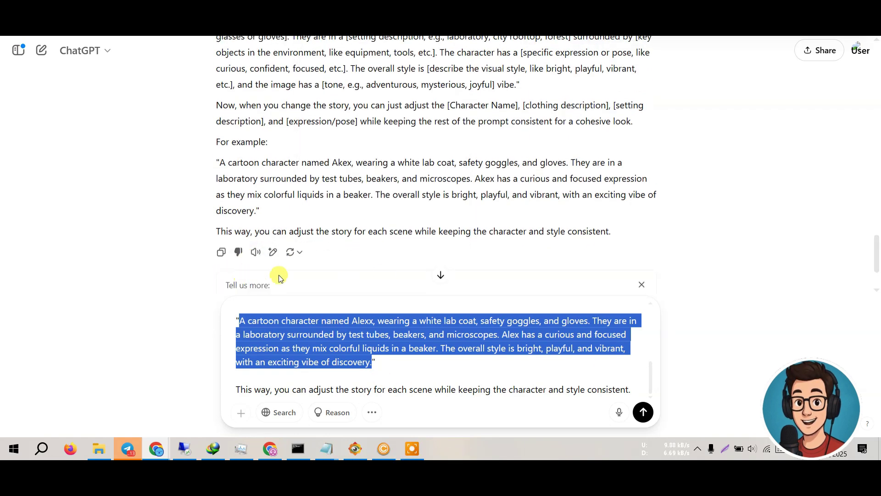
click(291, 253)
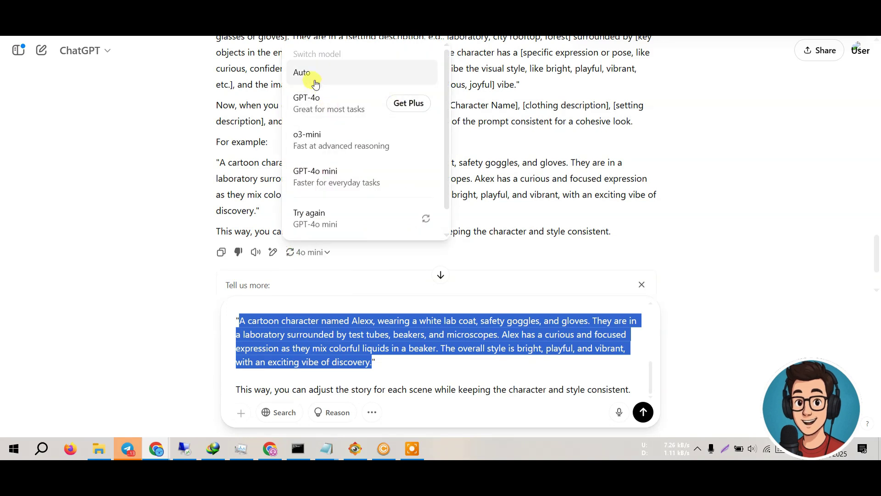
click(304, 73)
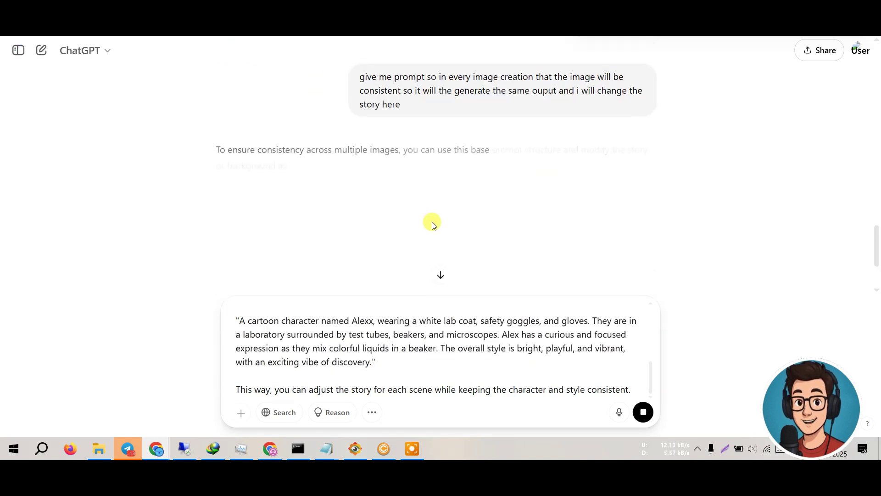
scroll(433, 225, down, 3)
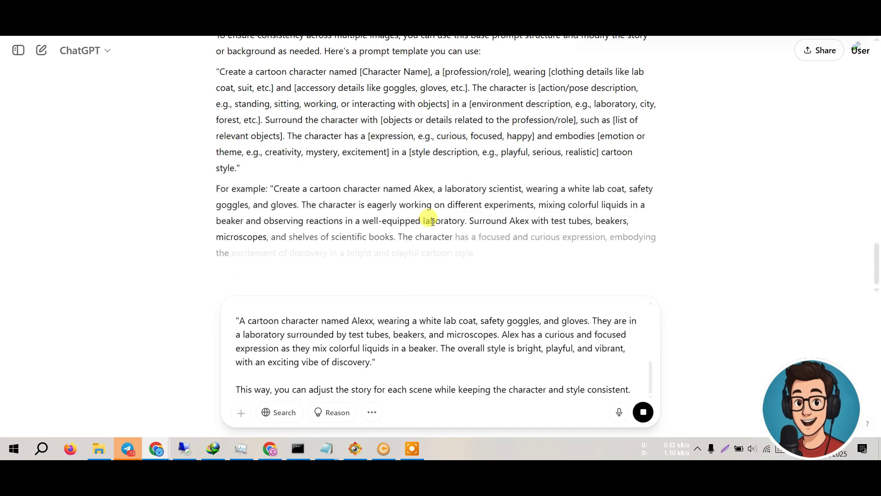
- Copy the regenerated Akex example prompt, switch to ImageFX, replace its prompt with the copied text and create images
scroll(432, 224, down, 1)
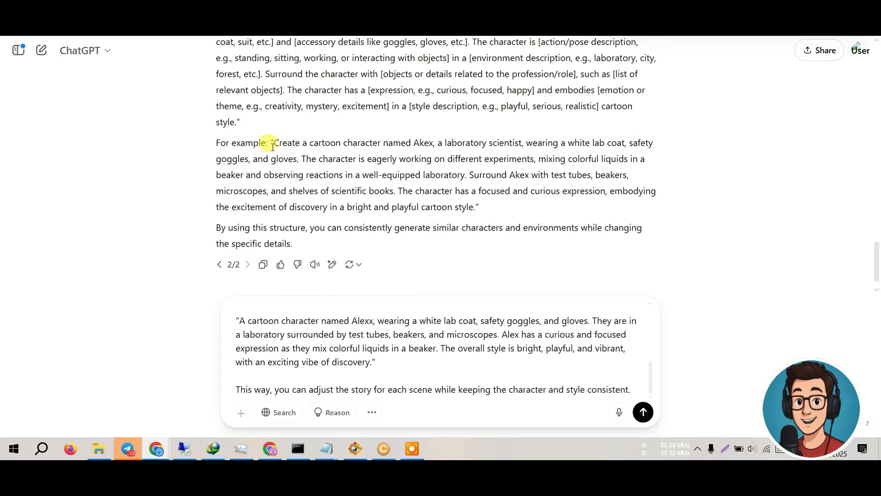
mouse_move(274, 141)
mouse_down()
mouse_move(412, 205)
mouse_move(472, 207)
mouse_move(385, 205)
mouse_move(280, 142)
mouse_up()
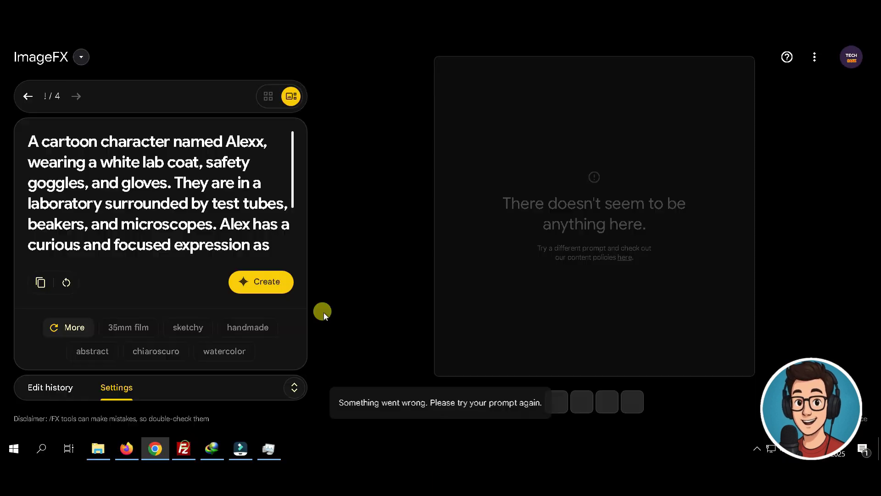
triple_click(184, 203)
key(ctrl+v)
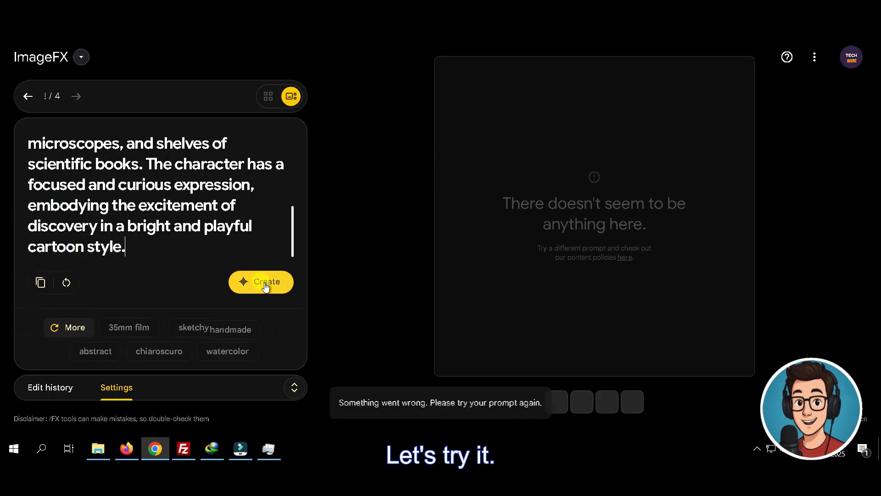
key(Return)
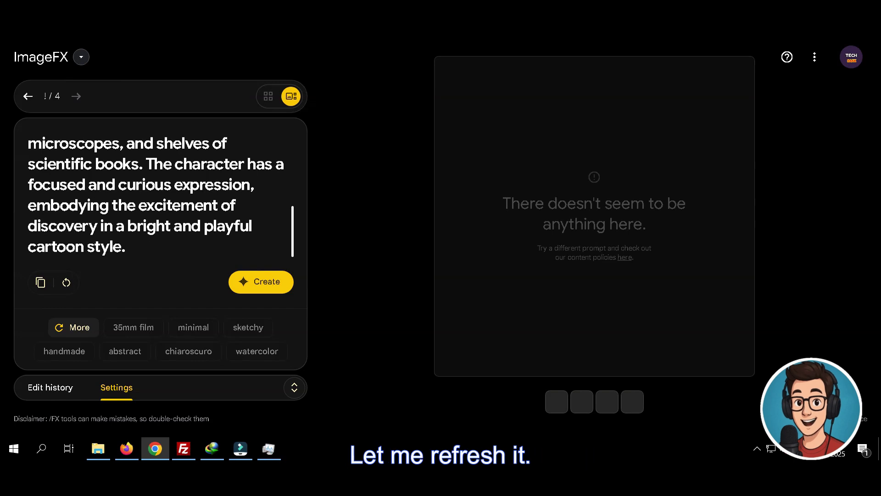
- Reload the ImageFX page, lock the seed and keep the Best quality model
key(F5)
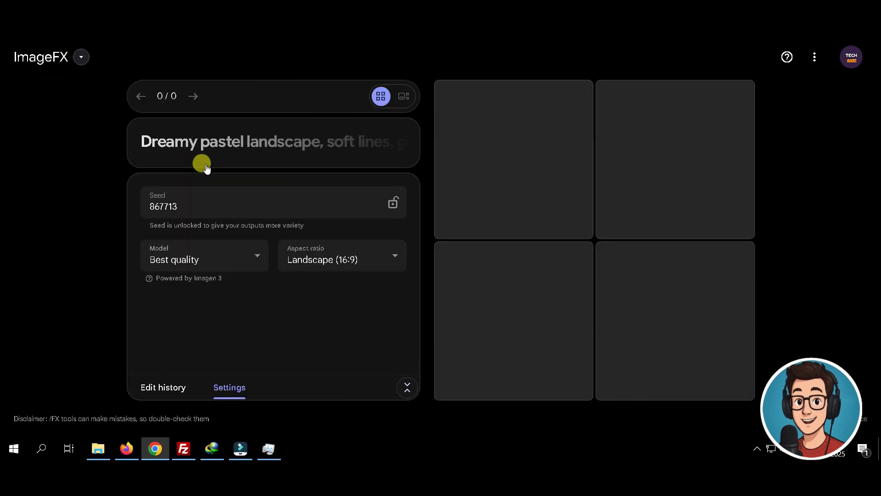
click(392, 205)
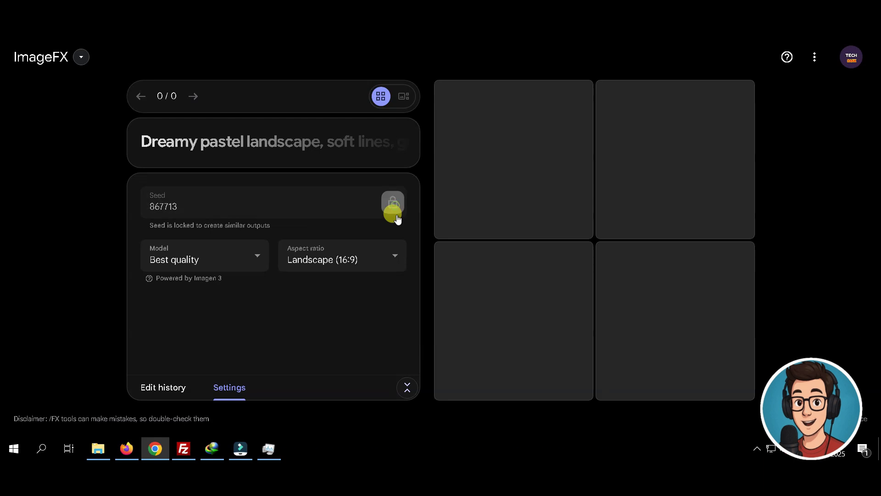
click(192, 261)
click(193, 276)
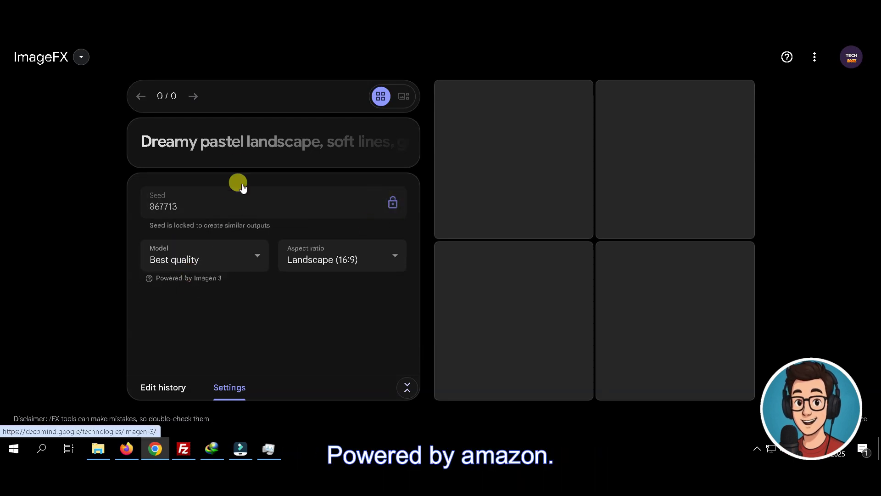
- Paste the copied Akex prompt into the empty prompt, add the minimal style, and create images two times in a row
click(233, 143)
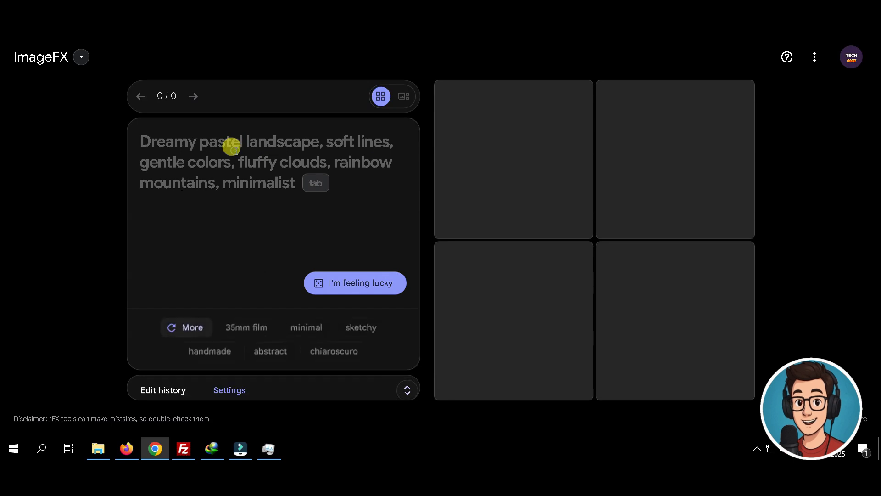
key(ctrl+v)
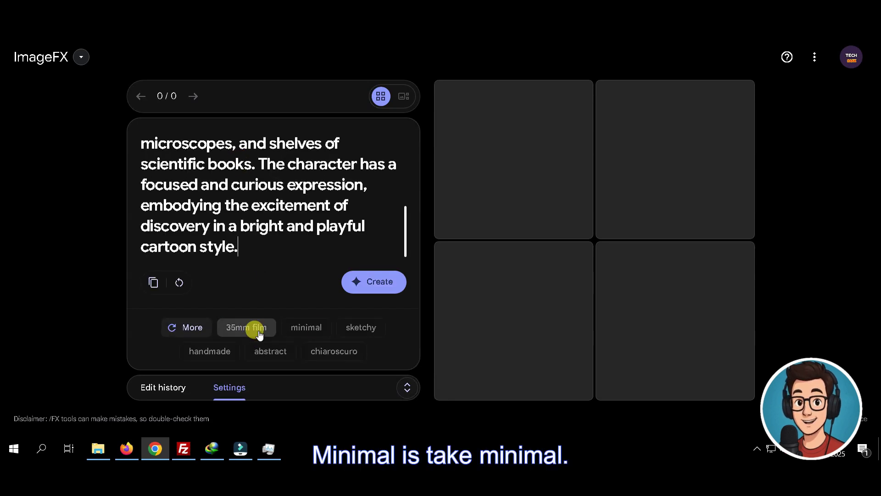
click(313, 328)
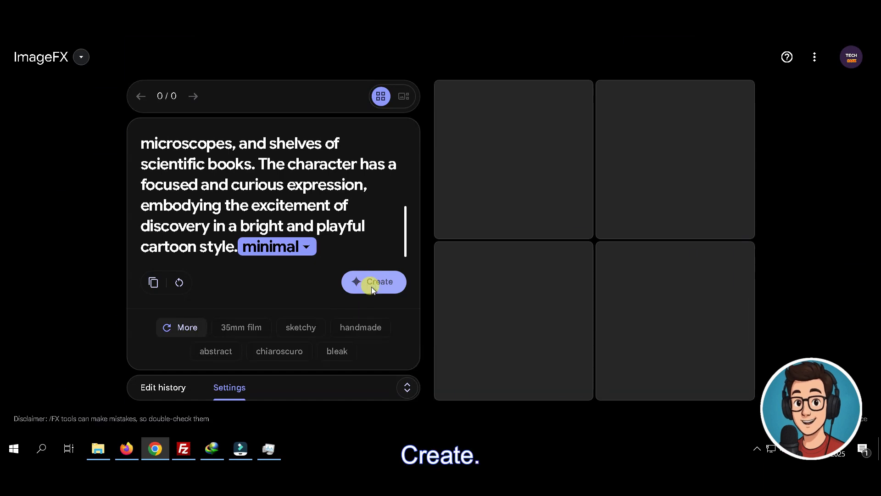
click(373, 288)
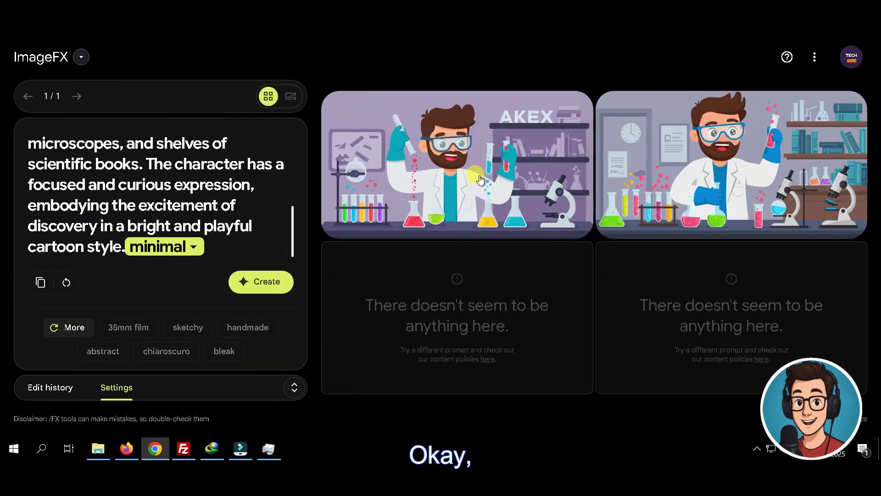
mouse_move(750, 170)
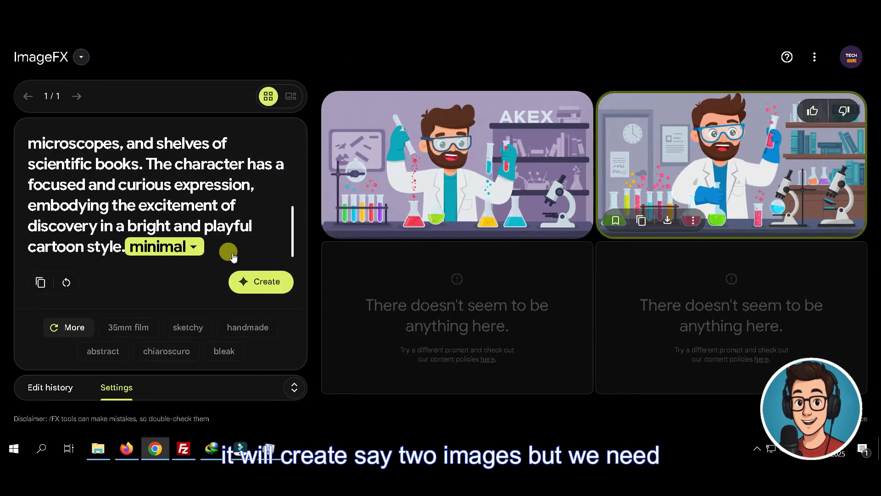
click(251, 281)
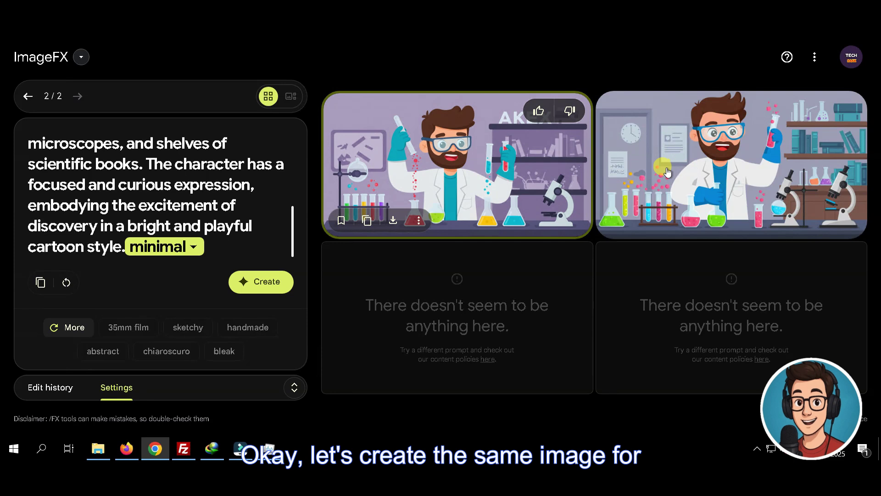
- Change the prompt's style from minimal to detailed, create images again, and review the prompt from its beginning
click(189, 250)
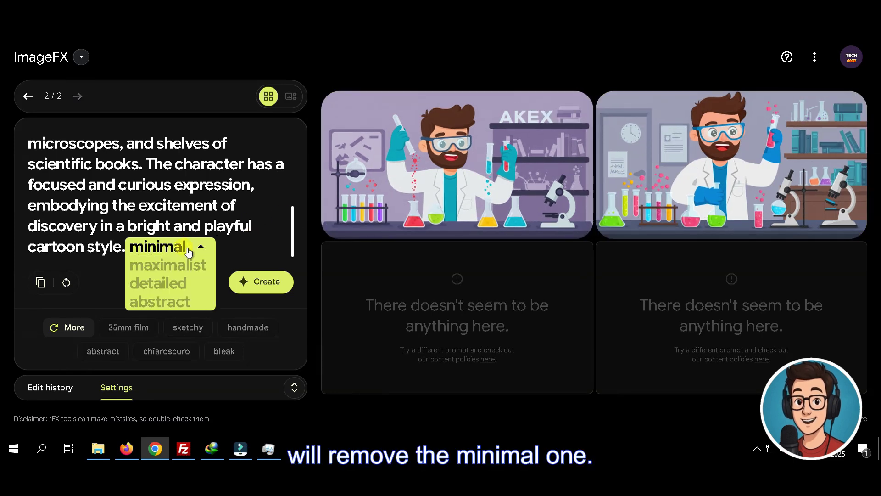
click(178, 282)
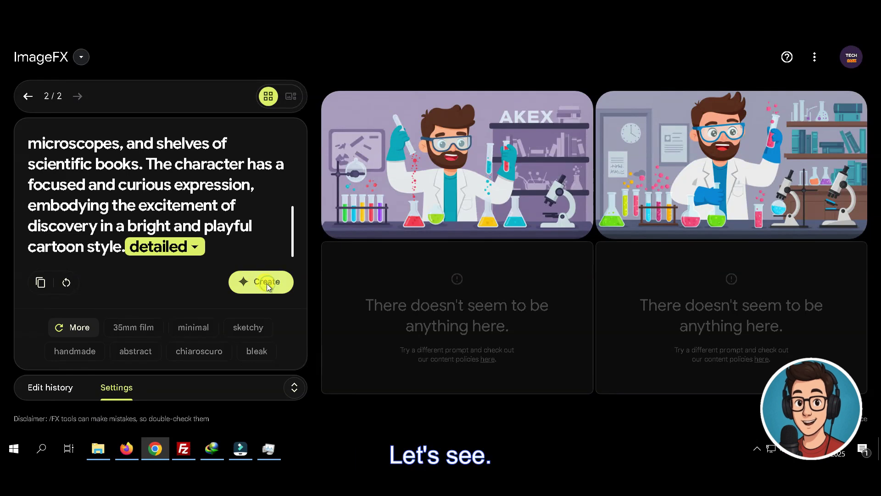
click(267, 284)
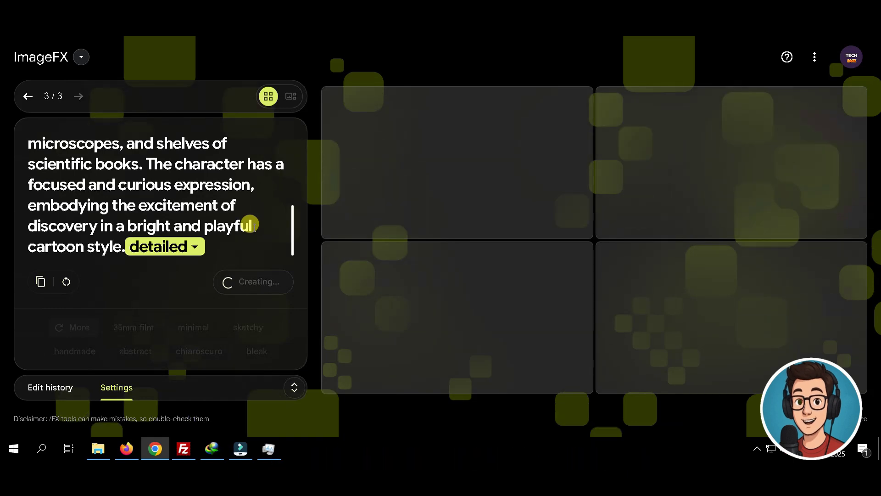
scroll(234, 221, up, 5)
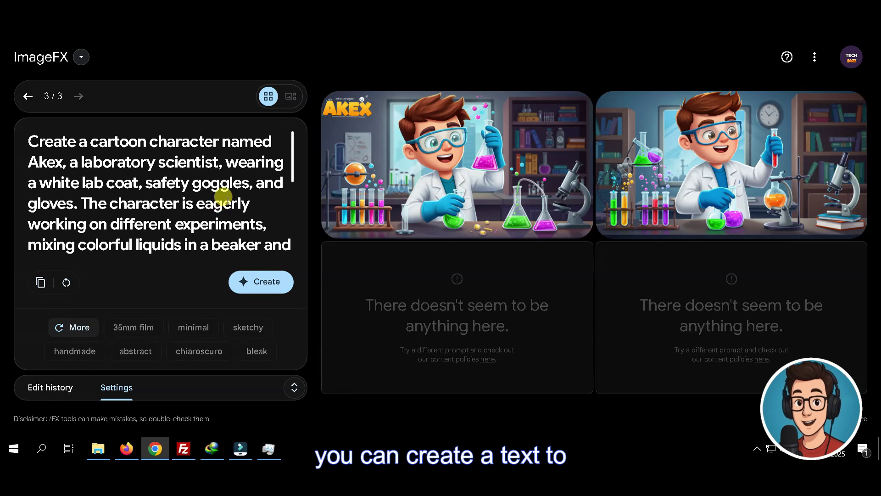
mouse_move(457, 160)
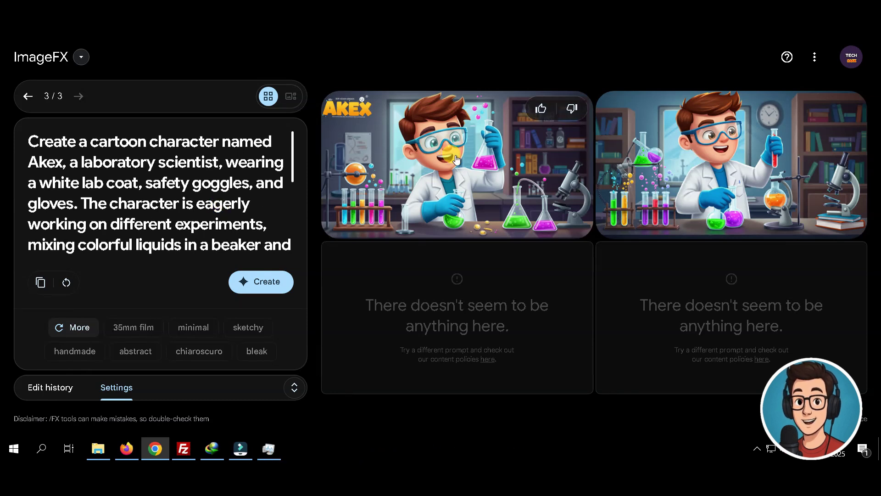